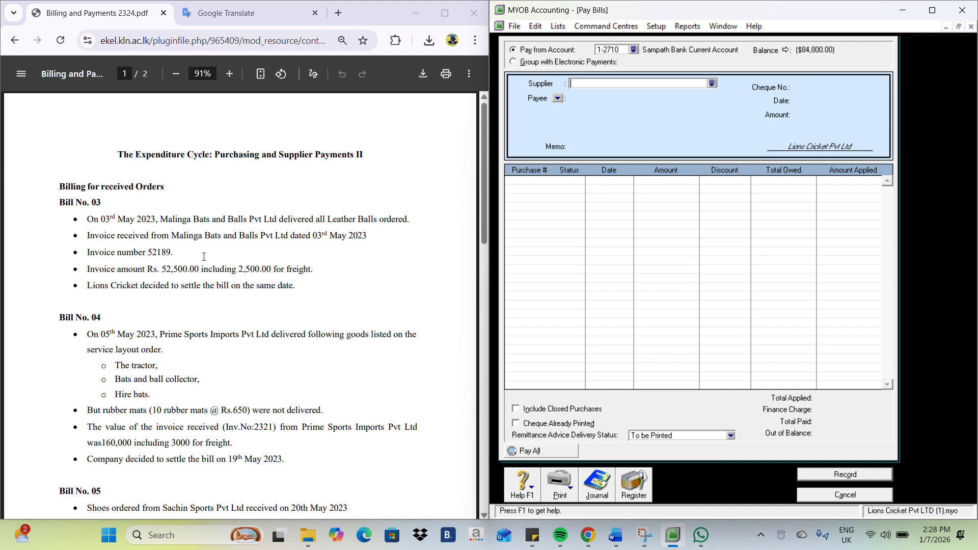
Review the Bill No. 03 invoice details and select Malinga Bats&Balls Pvt Ltd as the supplier for the bill payment.
{"action": "left_click_drag", "start_coordinate": [152, 220], "coordinate": [249, 221]}
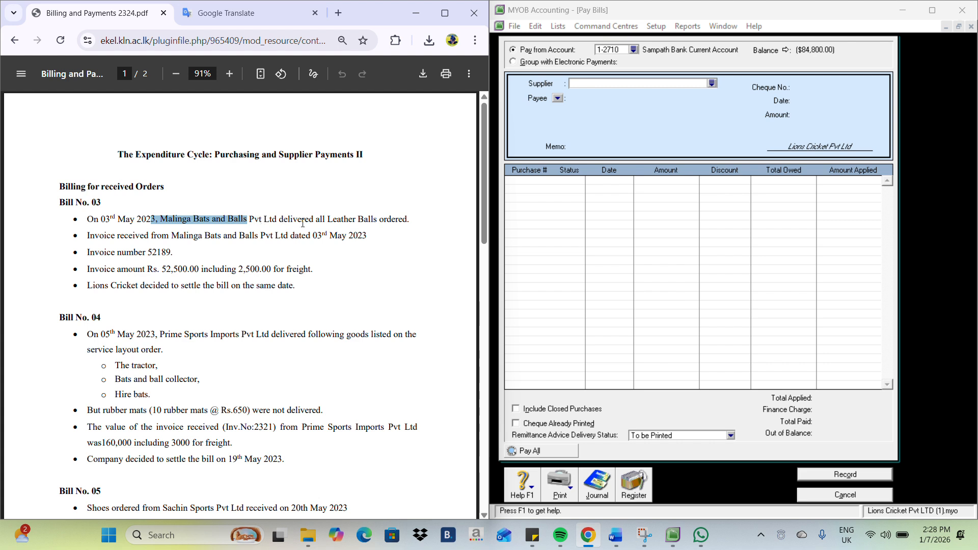
{"action": "left_click_drag", "start_coordinate": [309, 236], "coordinate": [355, 238]}
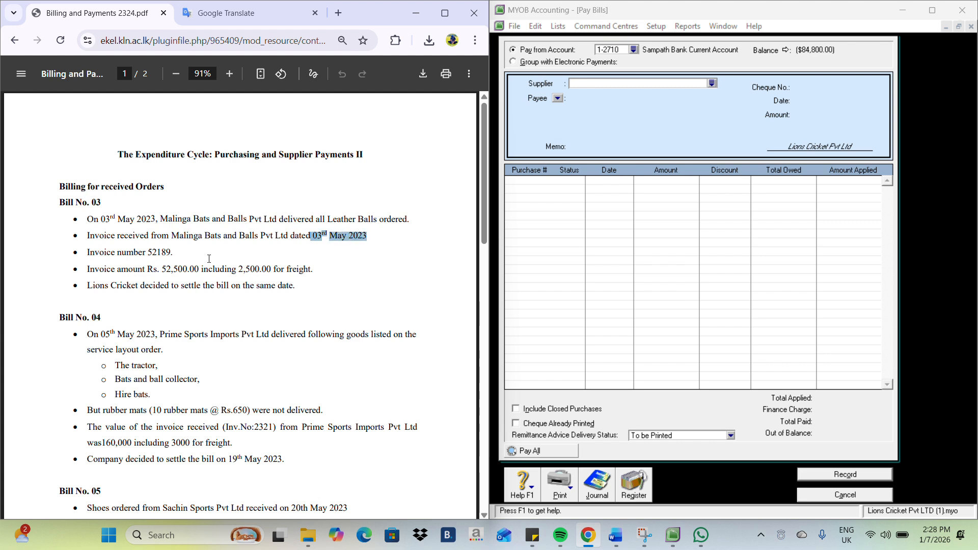
{"action": "left_click_drag", "start_coordinate": [162, 268], "coordinate": [199, 274]}
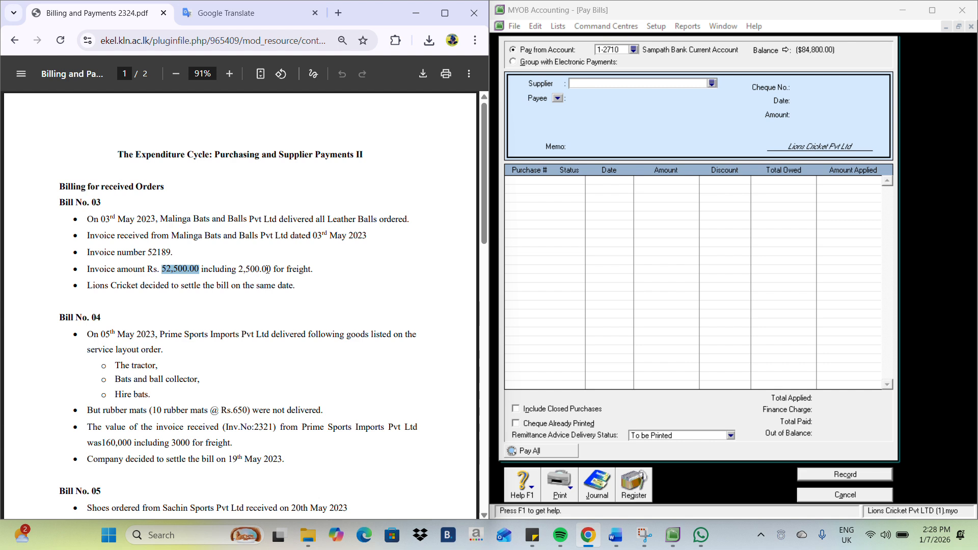
{"action": "left_click", "coordinate": [712, 84]}
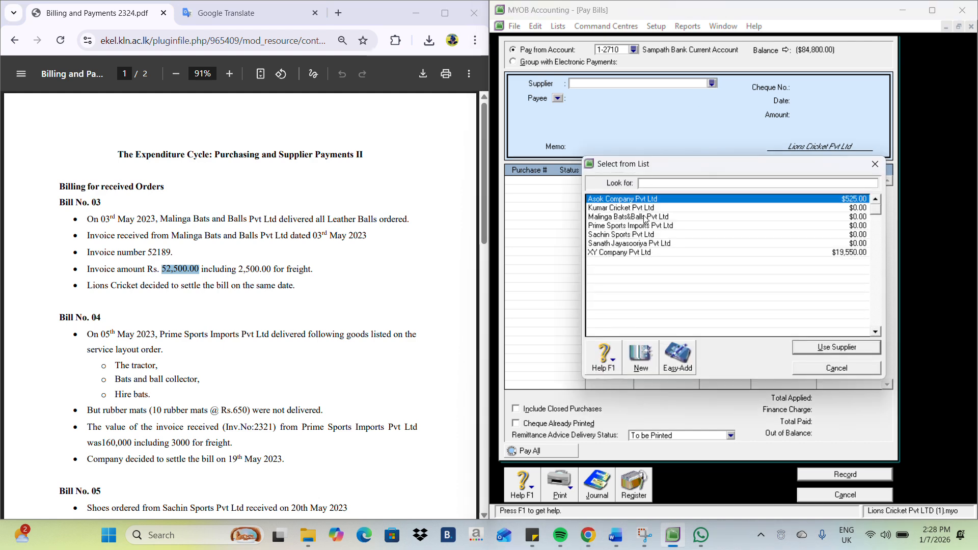
{"action": "double_click", "coordinate": [646, 215]}
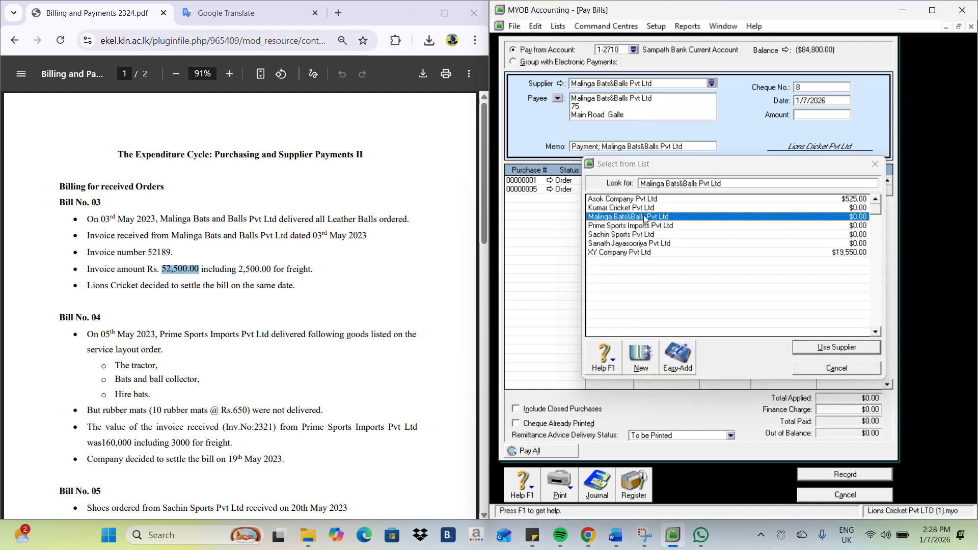
Set the date of the Malinga Bats&Balls payment to 5/3/2026.
{"action": "left_click", "coordinate": [804, 105]}
{"action": "left_click", "coordinate": [804, 105]}
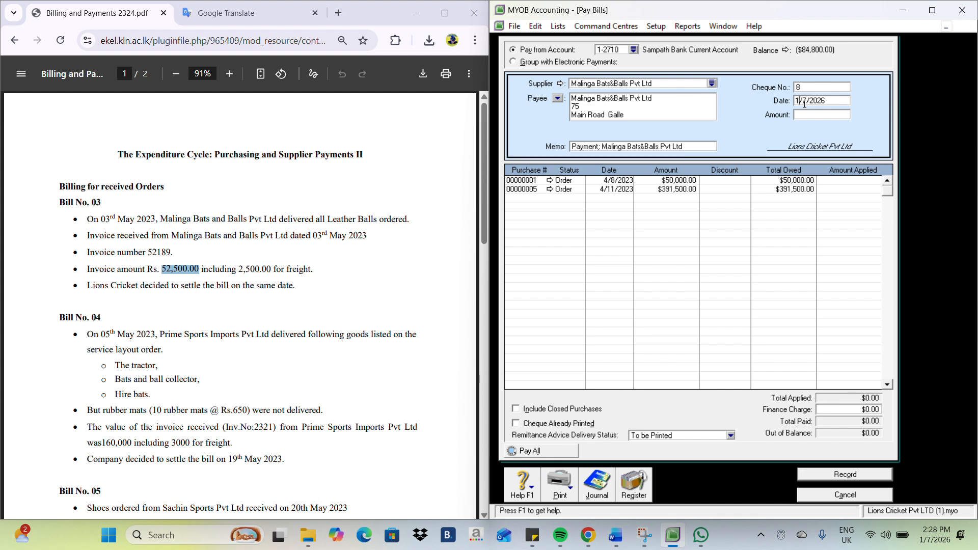
{"action": "key", "text": "BackSpace"}
{"action": "type", "text": "4"}
{"action": "key", "text": "BackSpace"}
{"action": "type", "text": "5"}
{"action": "key", "text": "BackSpace"}
{"action": "type", "text": "3"}
{"action": "left_click", "coordinate": [806, 114]}
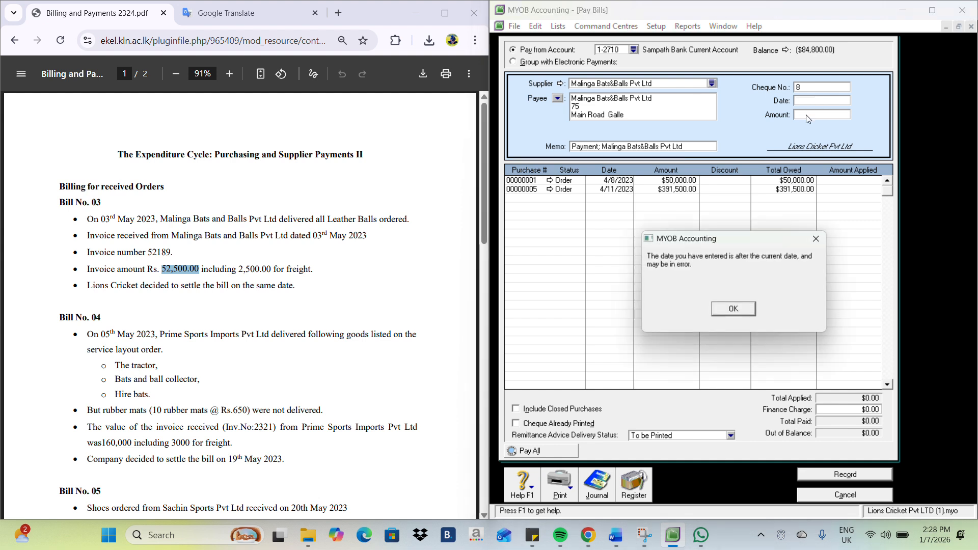
{"action": "left_click", "coordinate": [728, 316]}
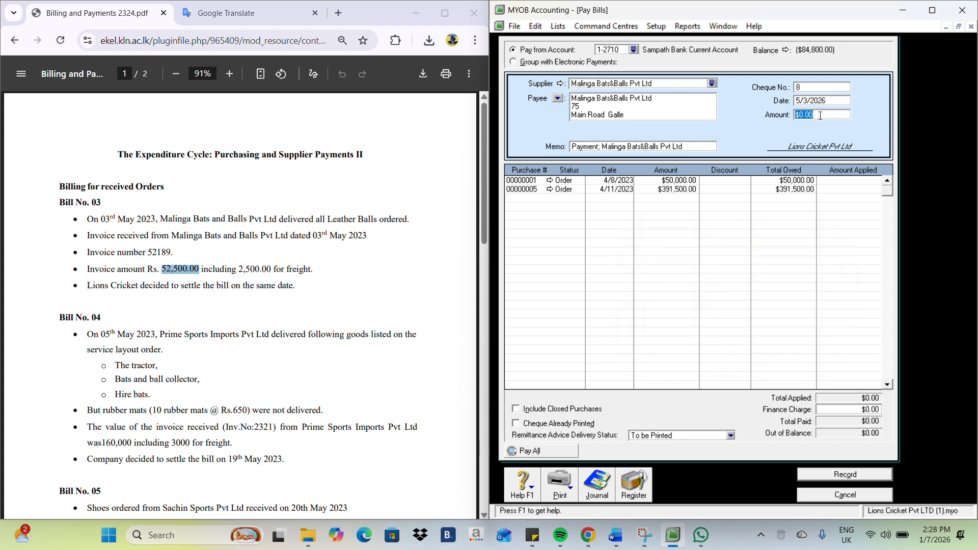
Enter a payment of 52500 applied fully to the 4/8/2023 order, and cancel the payment without recording it.
{"action": "type", "text": "52500"}
{"action": "key", "text": "Tab"}
{"action": "left_click", "coordinate": [854, 180]}
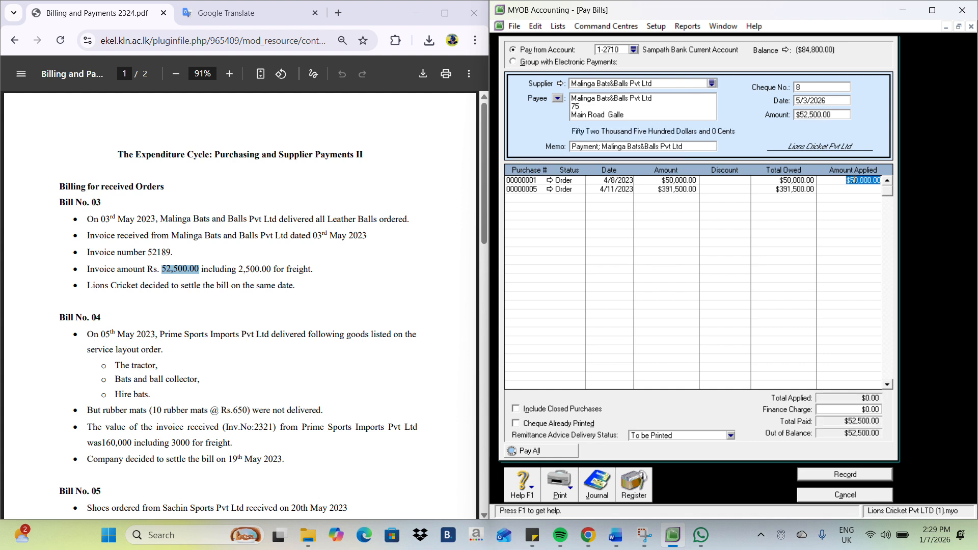
{"action": "type", "text": "52500"}
{"action": "key", "text": "Tab"}
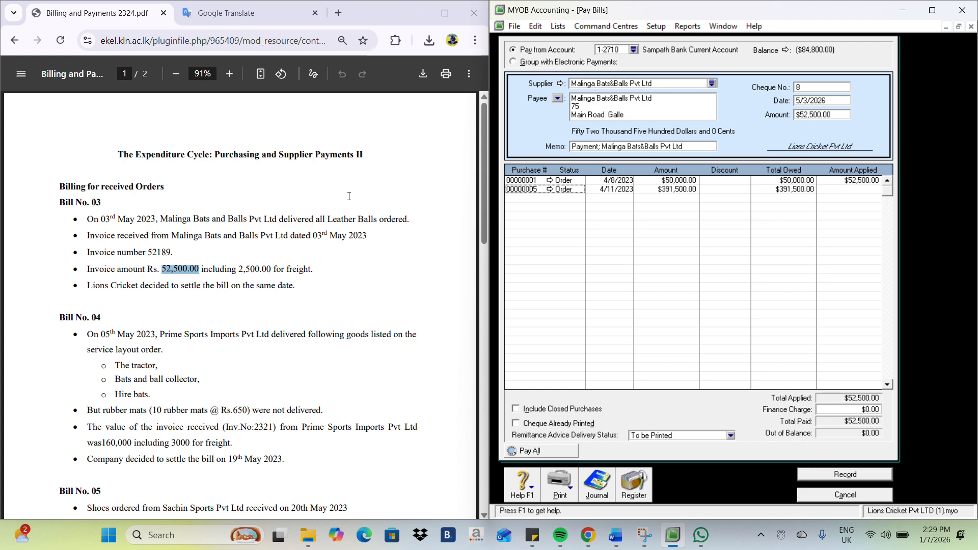
{"action": "scroll", "coordinate": [322, 219], "scroll_direction": "down", "scroll_amount": 3}
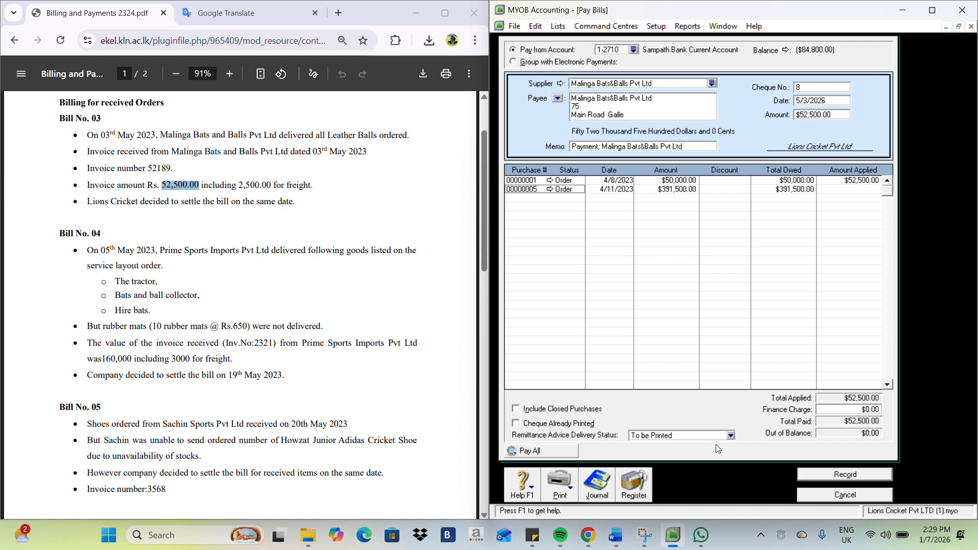
{"action": "left_click", "coordinate": [824, 492]}
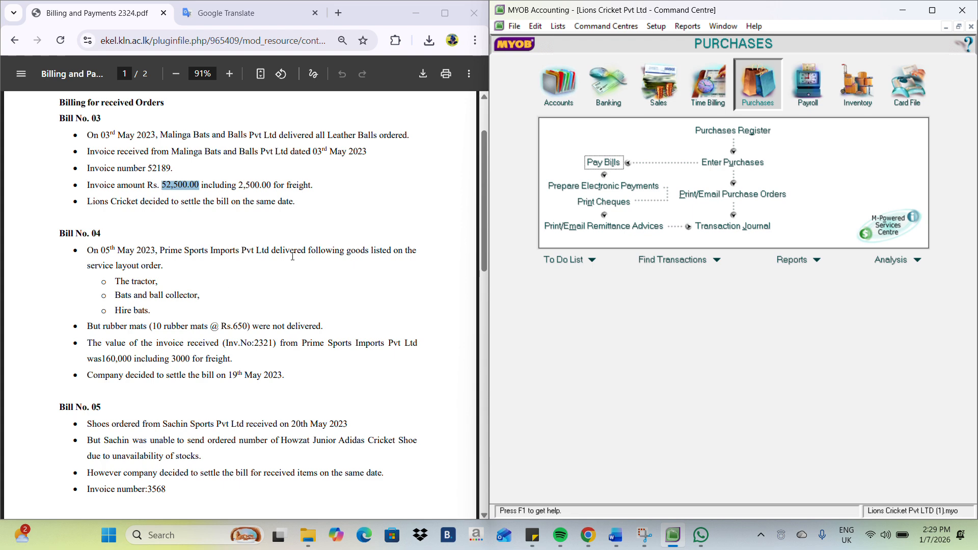
{"action": "left_click", "coordinate": [603, 163]}
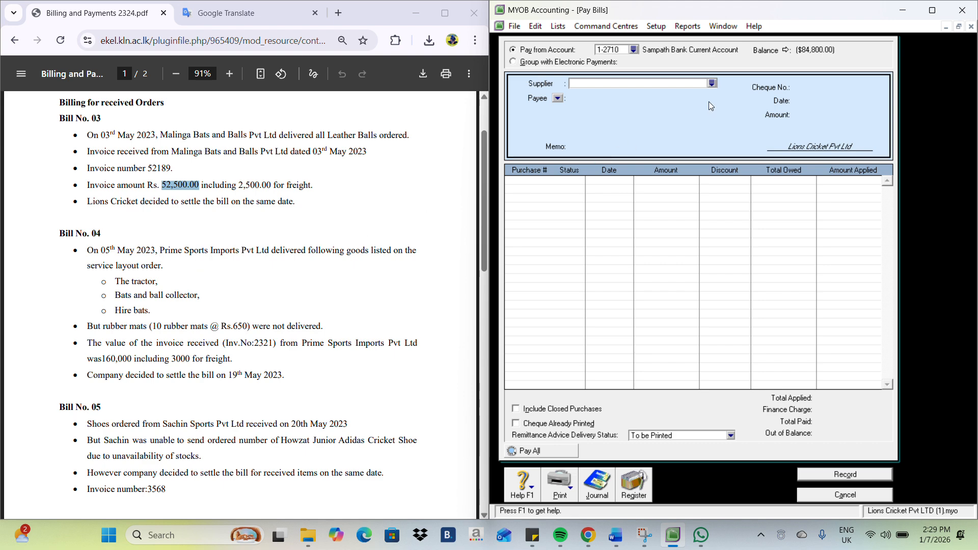
{"action": "left_click", "coordinate": [712, 84]}
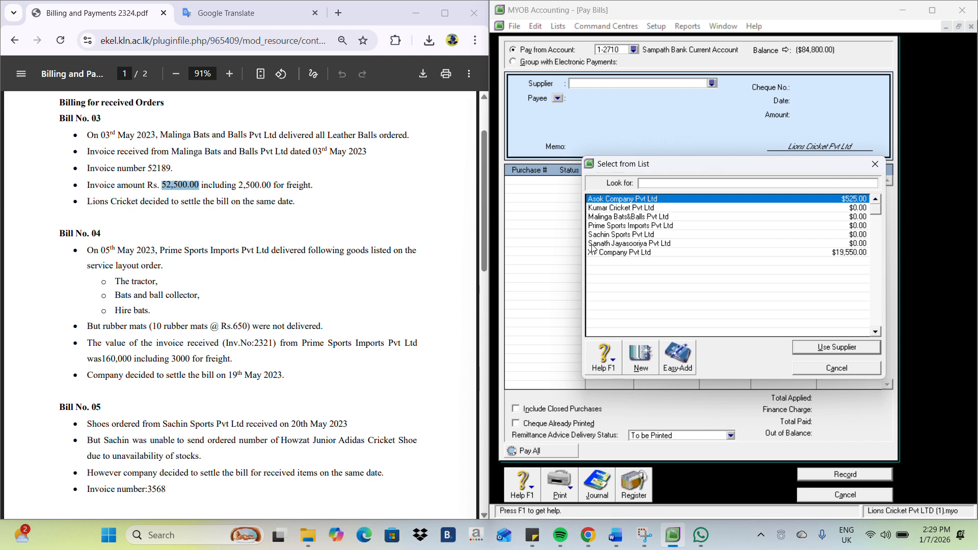
{"action": "left_click", "coordinate": [635, 227]}
{"action": "double_click", "coordinate": [635, 227]}
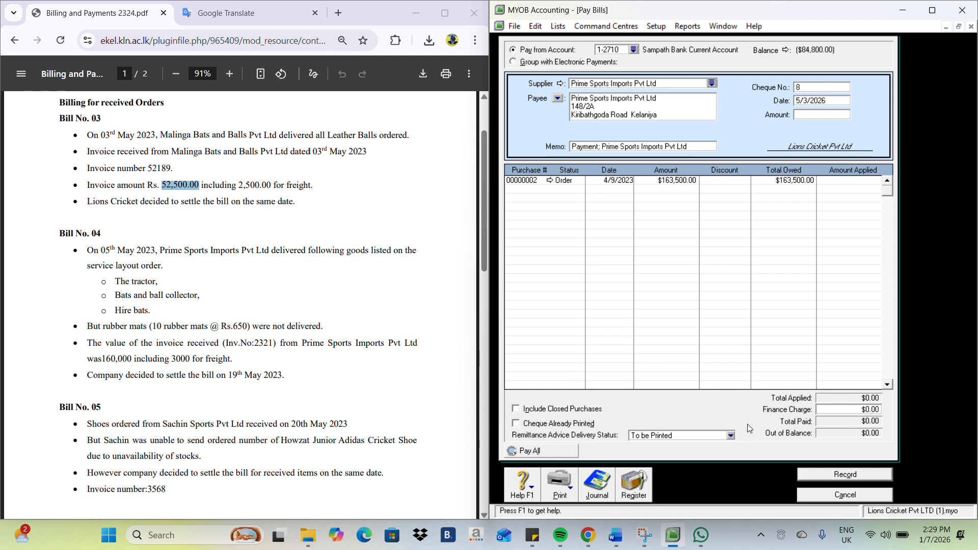
{"action": "left_click", "coordinate": [823, 493]}
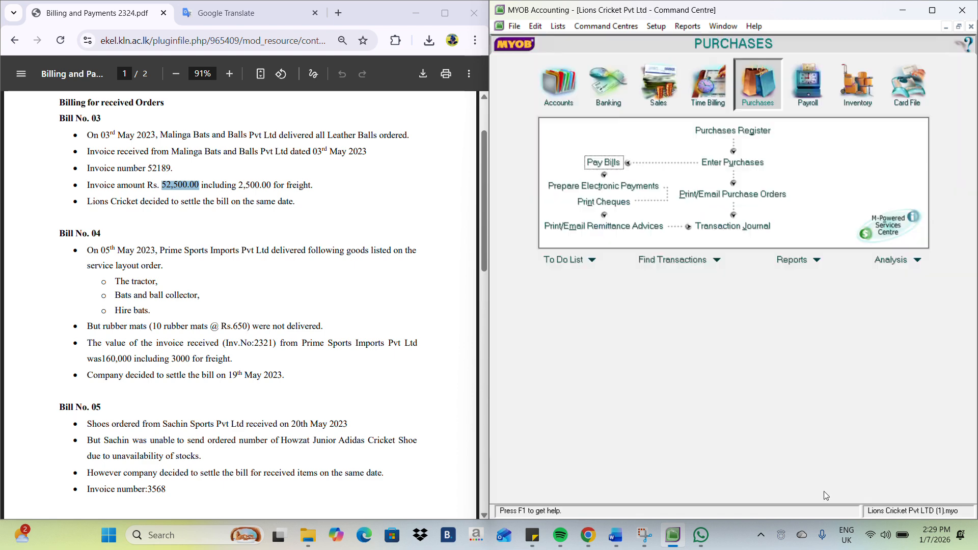
Open the Prime Sports Imports Pvt Ltd order dated 4/9/2023 for editing from the orders in the purchases register.
{"action": "left_click", "coordinate": [730, 133]}
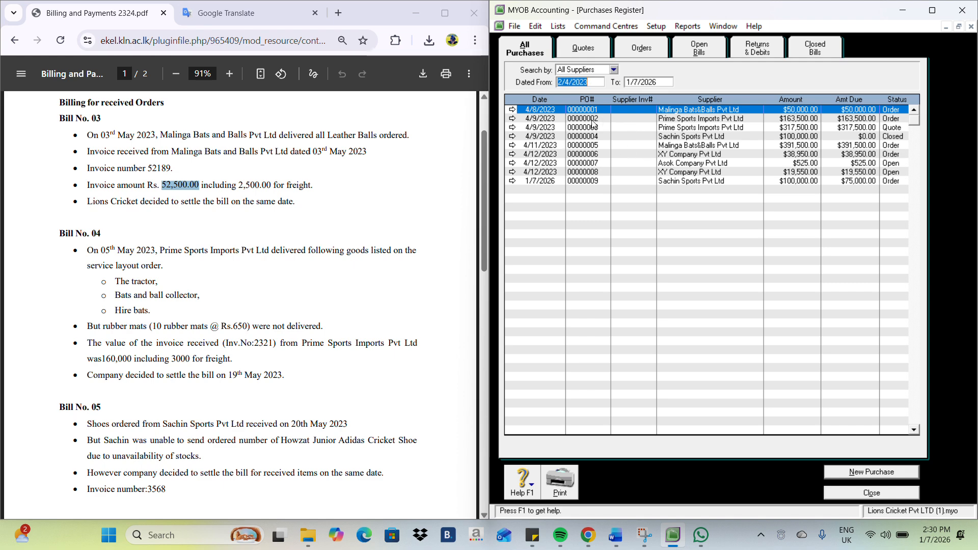
{"action": "left_click", "coordinate": [511, 118]}
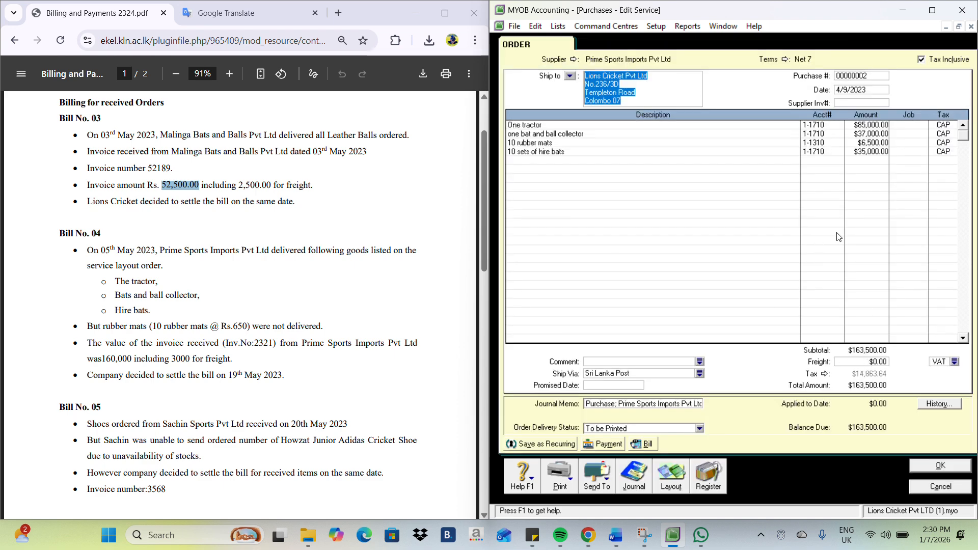
{"action": "left_click", "coordinate": [956, 468]}
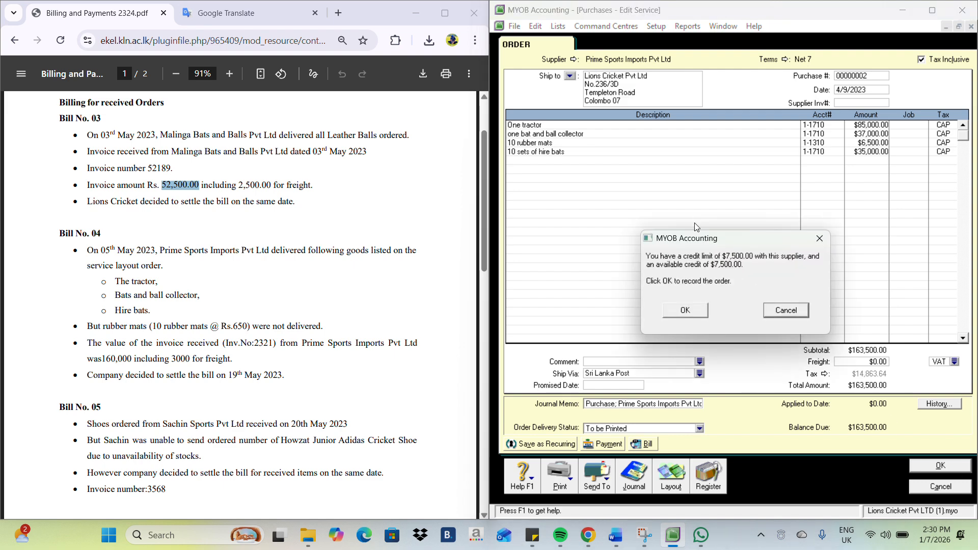
{"action": "left_click", "coordinate": [670, 314]}
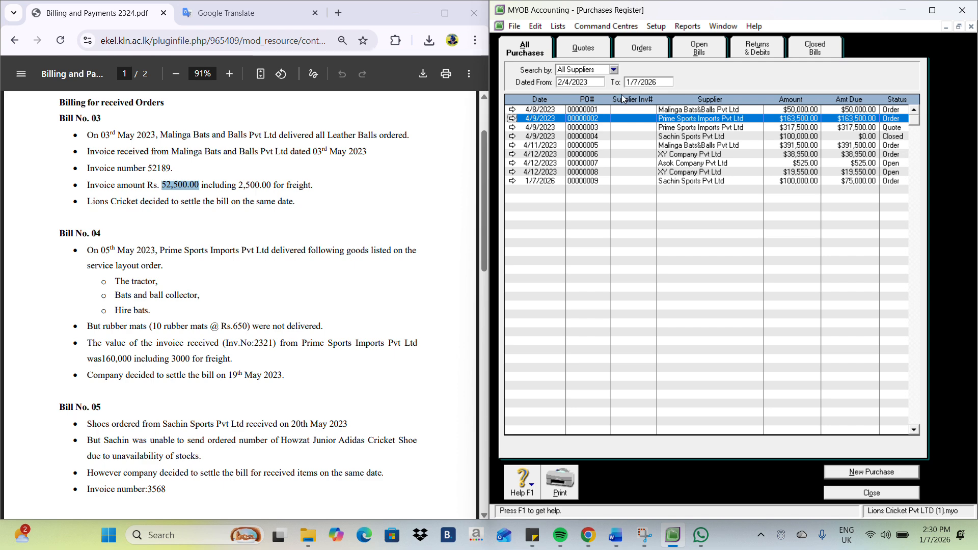
{"action": "left_click", "coordinate": [646, 50]}
{"action": "left_click", "coordinate": [577, 51]}
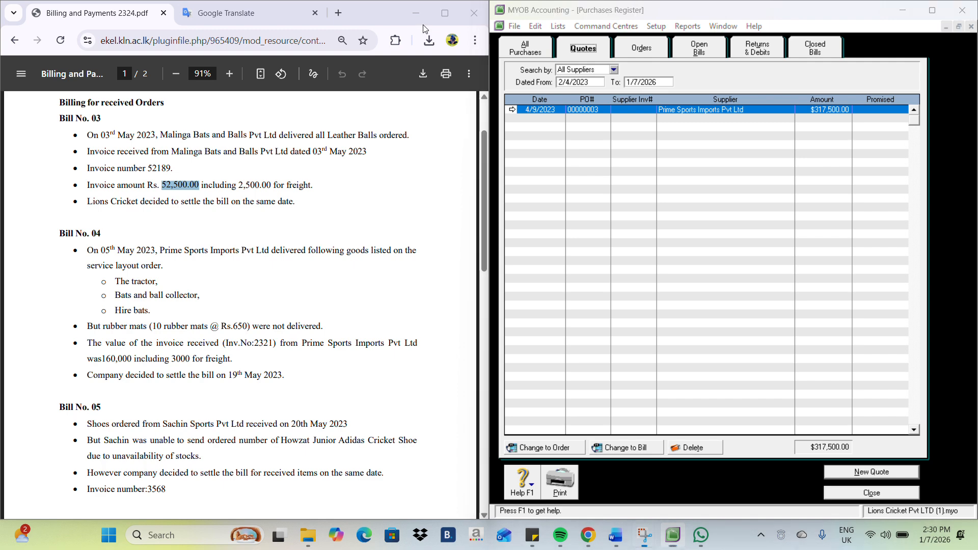
{"action": "left_click", "coordinate": [640, 48]}
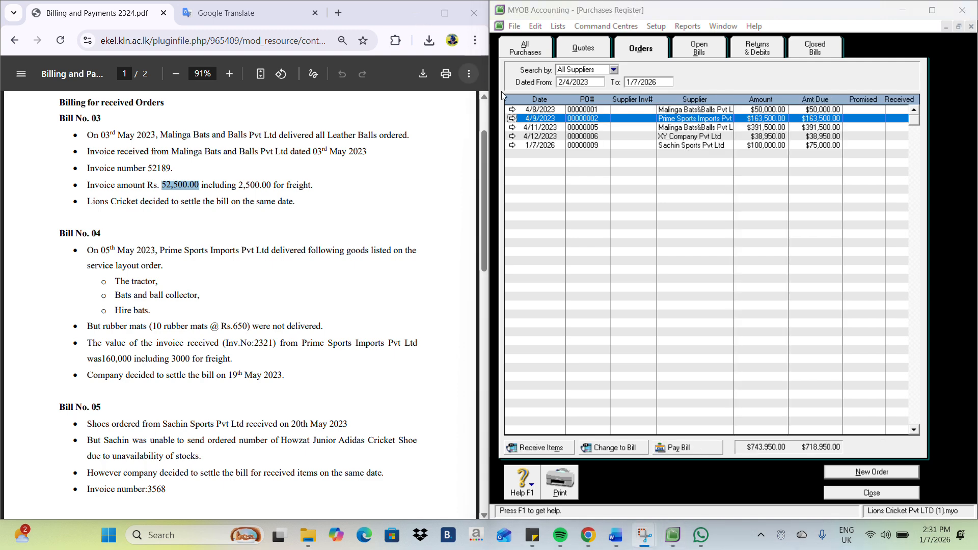
{"action": "left_click", "coordinate": [512, 118]}
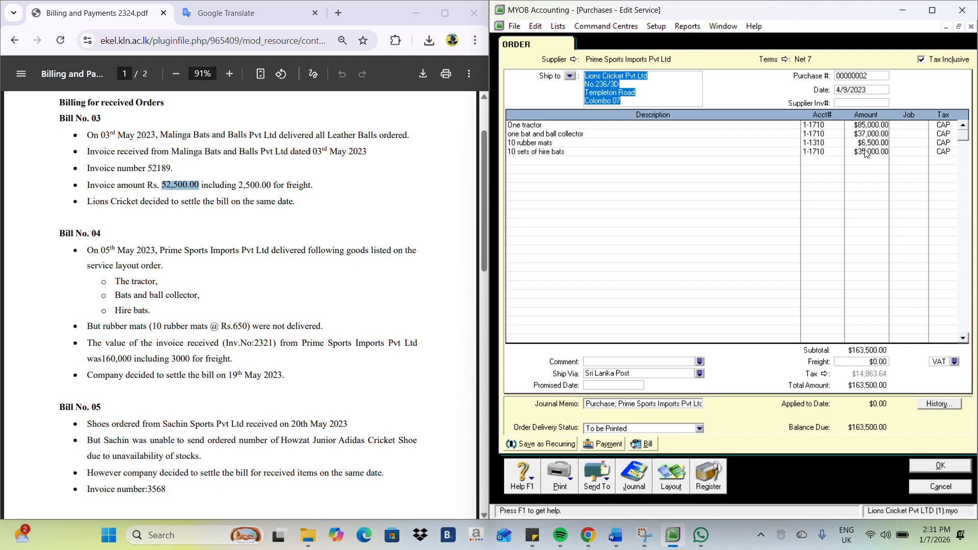
Remove the 10 rubber mats line from the Prime Sports Imports order, since those mats were not delivered.
{"action": "left_click", "coordinate": [604, 142]}
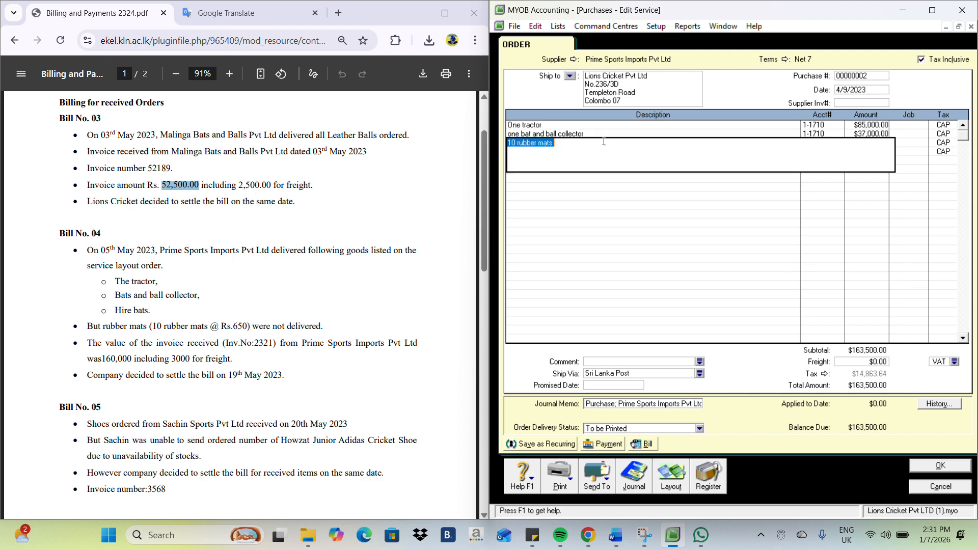
{"action": "key", "text": "Delete"}
{"action": "key", "text": "Tab"}
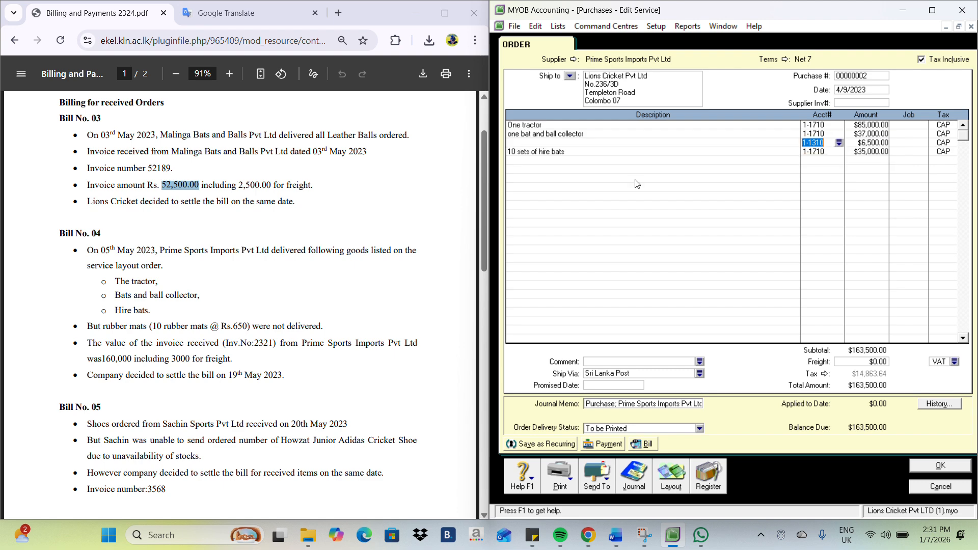
{"action": "type", "text": "6-"}
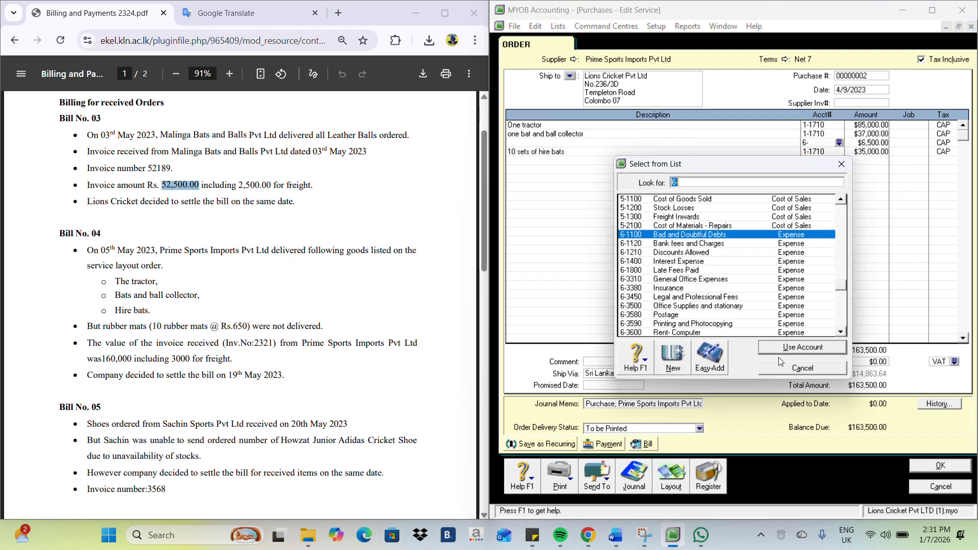
{"action": "left_click", "coordinate": [789, 368]}
{"action": "left_click", "coordinate": [884, 141]}
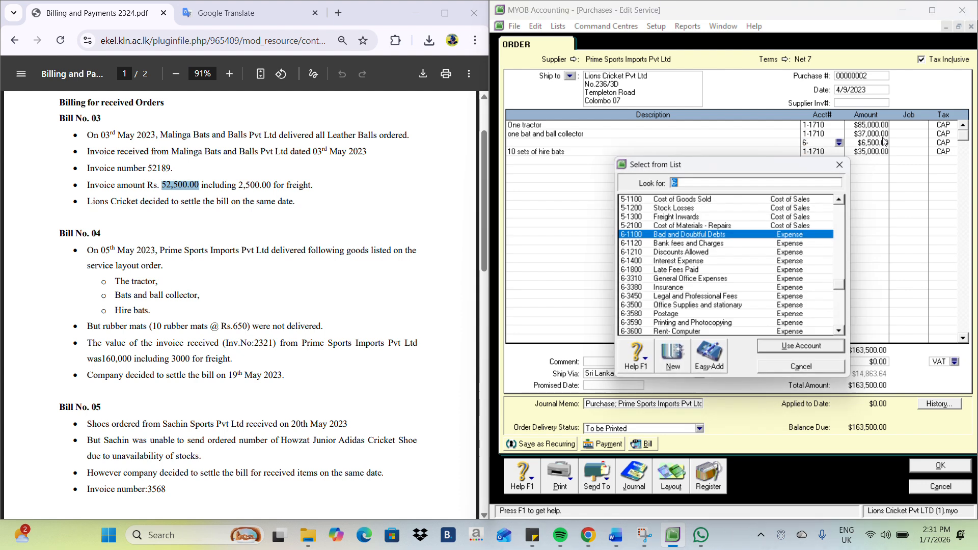
{"action": "left_click", "coordinate": [801, 365]}
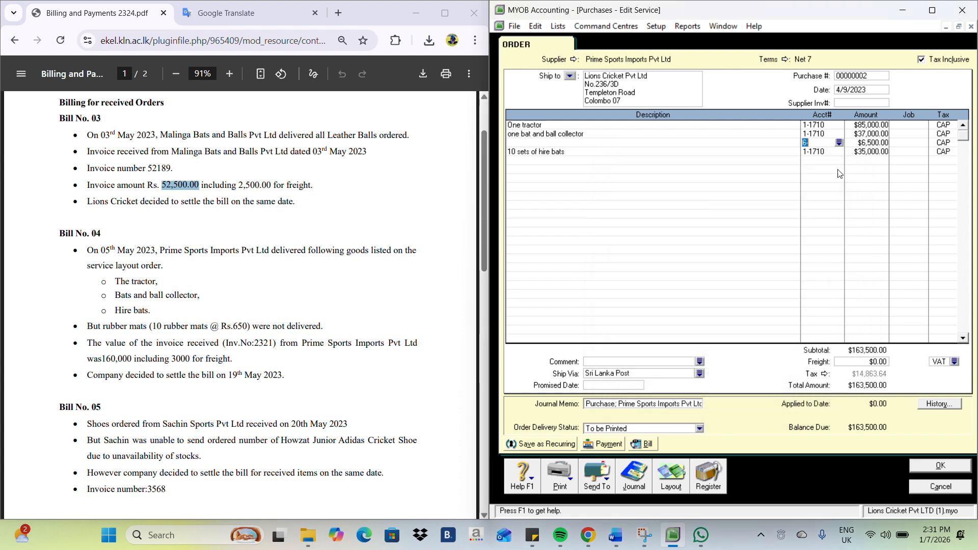
{"action": "left_click", "coordinate": [847, 145]}
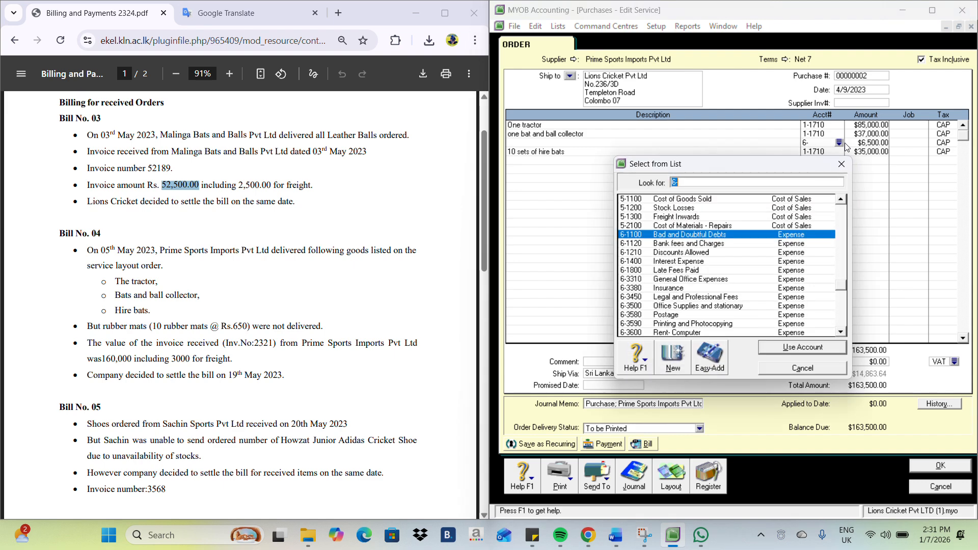
{"action": "key", "text": "BackSpace"}
{"action": "left_click", "coordinate": [829, 371]}
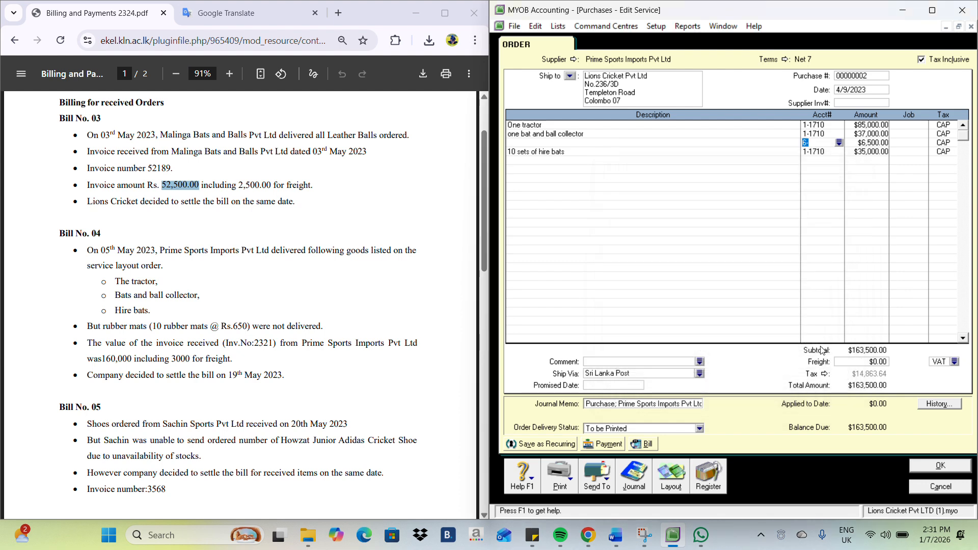
{"action": "left_click", "coordinate": [886, 140]}
{"action": "left_click", "coordinate": [884, 151]}
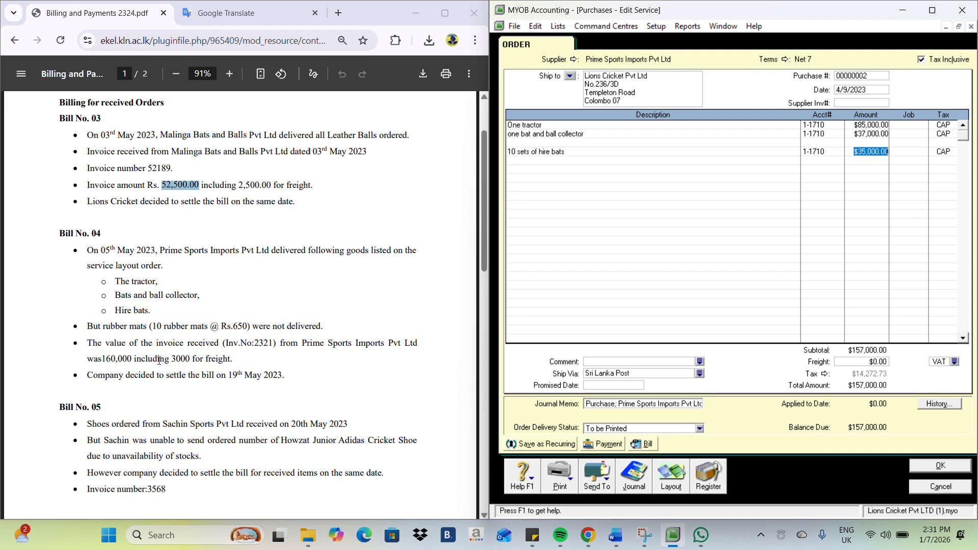
Set the order's freight to 3000 as stated for Bill No. 04.
{"action": "left_click_drag", "start_coordinate": [159, 360], "coordinate": [187, 360]}
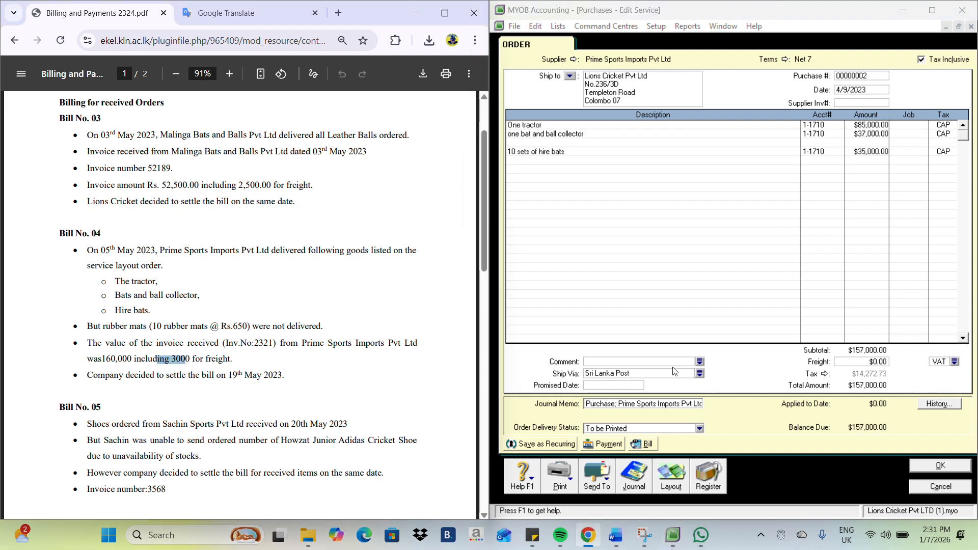
{"action": "left_click", "coordinate": [841, 362]}
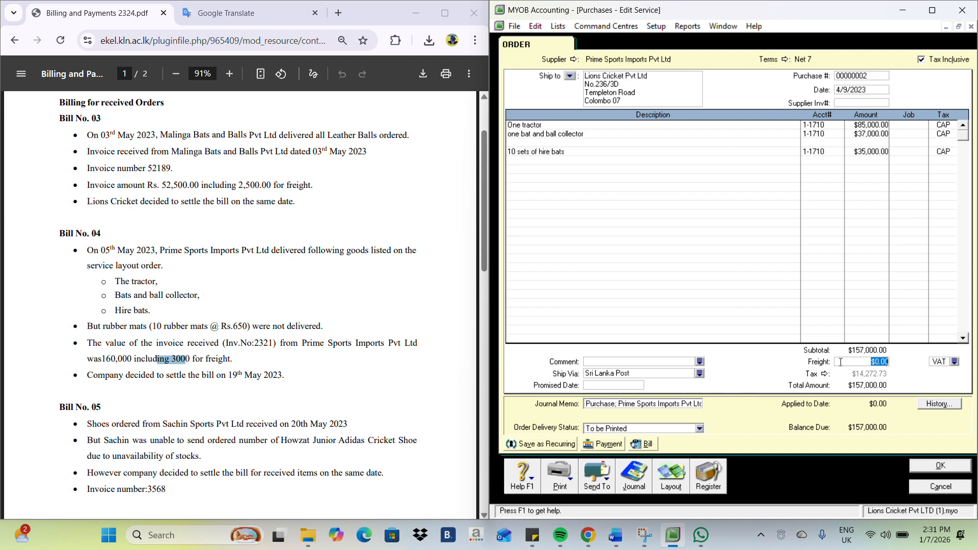
{"action": "type", "text": "30"}
{"action": "key", "text": "Tab"}
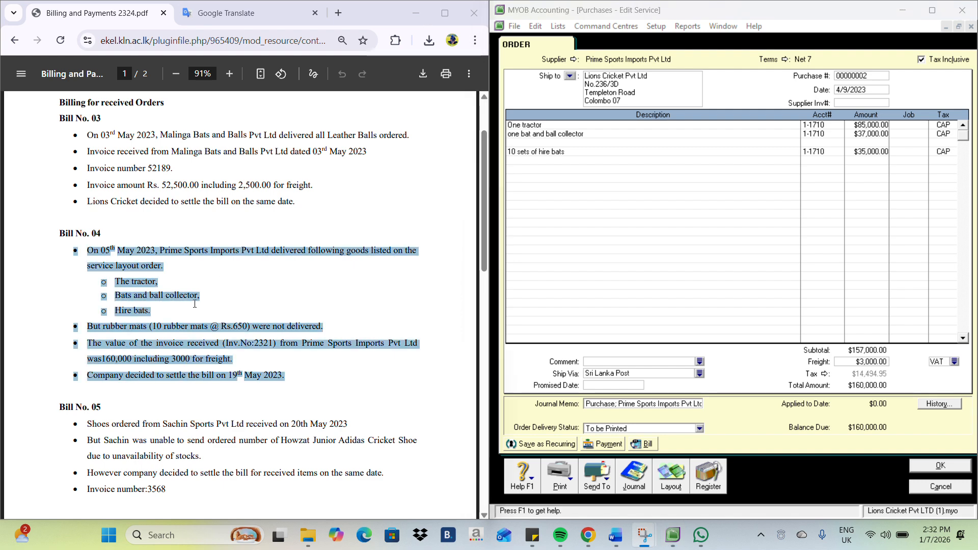
{"action": "left_click", "coordinate": [174, 370]}
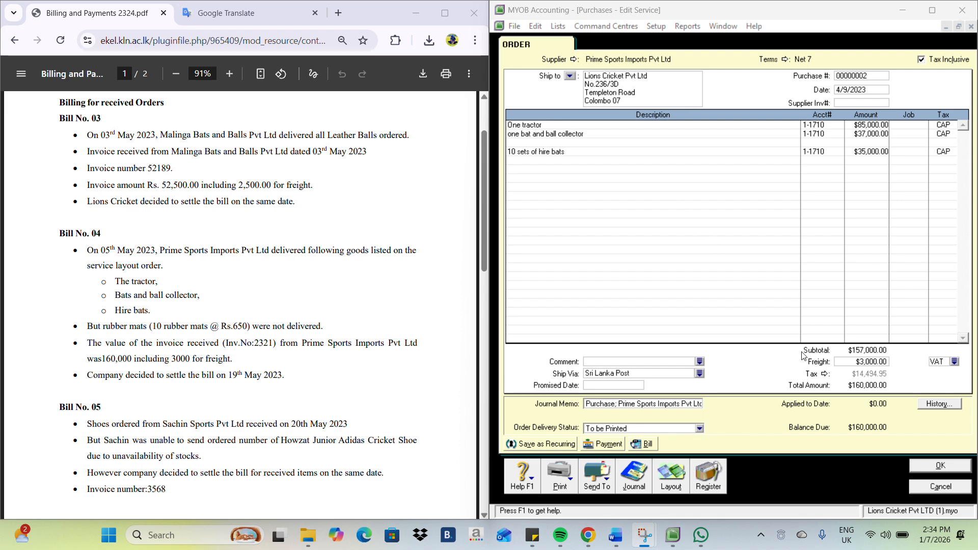
Record the edited Prime Sports Imports order, accepting the supplier credit limit notice.
{"action": "left_click", "coordinate": [937, 466]}
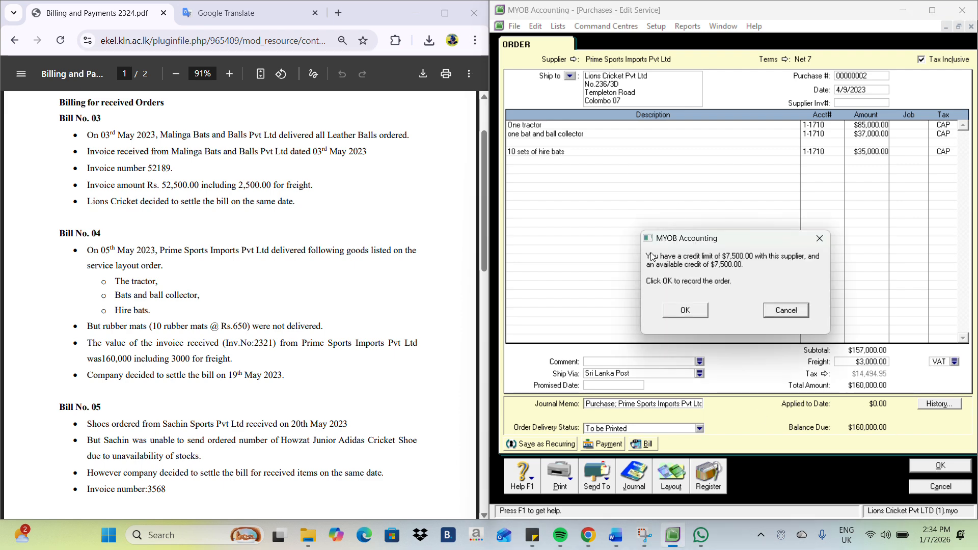
{"action": "left_click", "coordinate": [691, 314]}
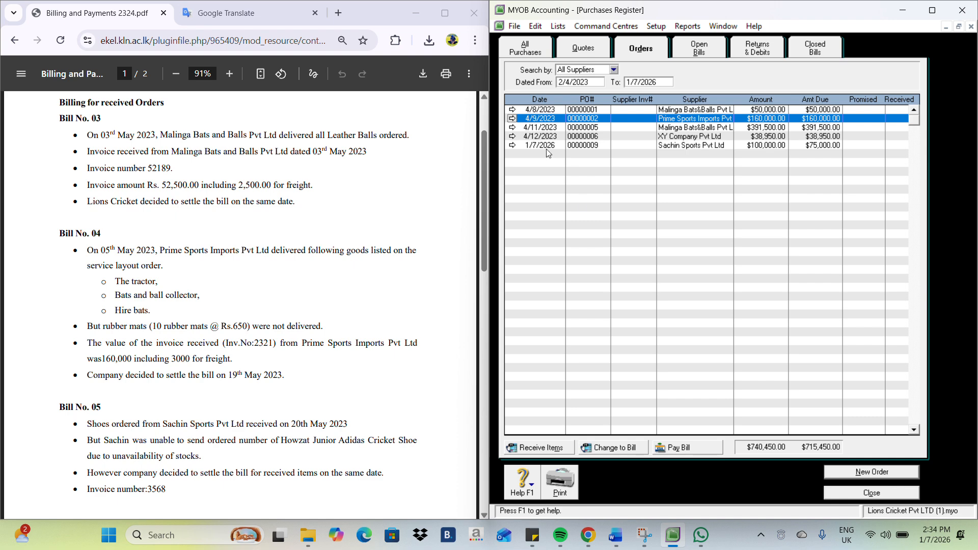
Start a payment from the Prime Sports Imports order dated 4/9/2023 and set its amount to 160,000.
{"action": "left_click", "coordinate": [513, 119]}
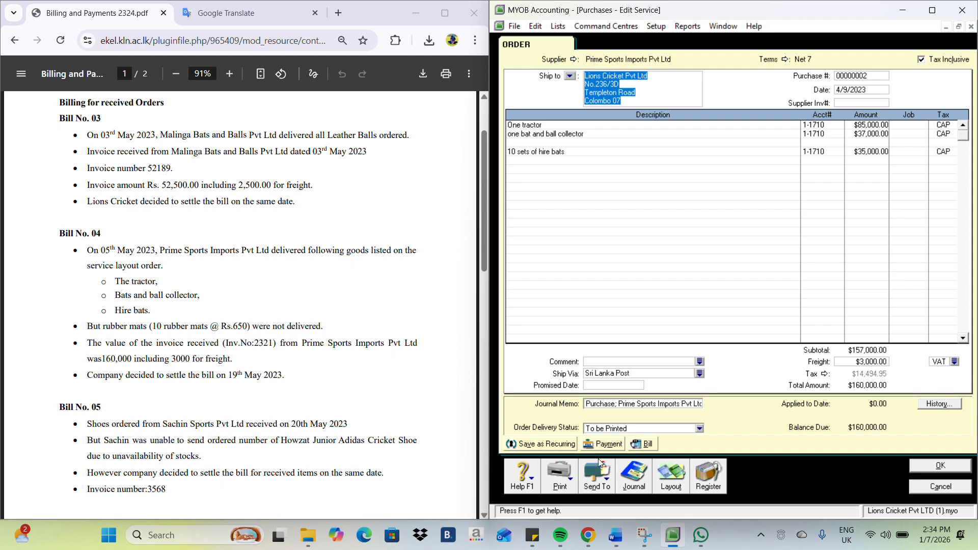
{"action": "left_click", "coordinate": [606, 444]}
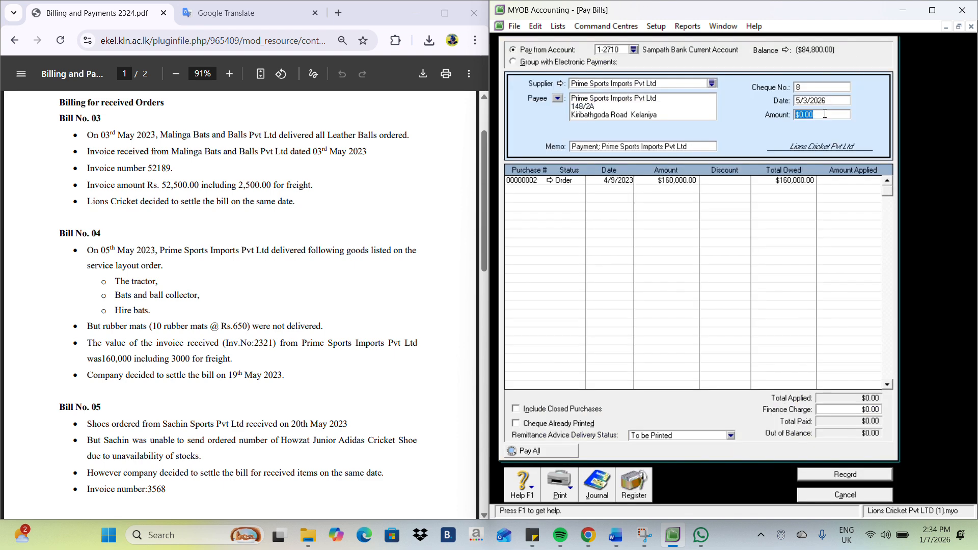
{"action": "type", "text": "160,000"}
{"action": "key", "text": "Tab"}
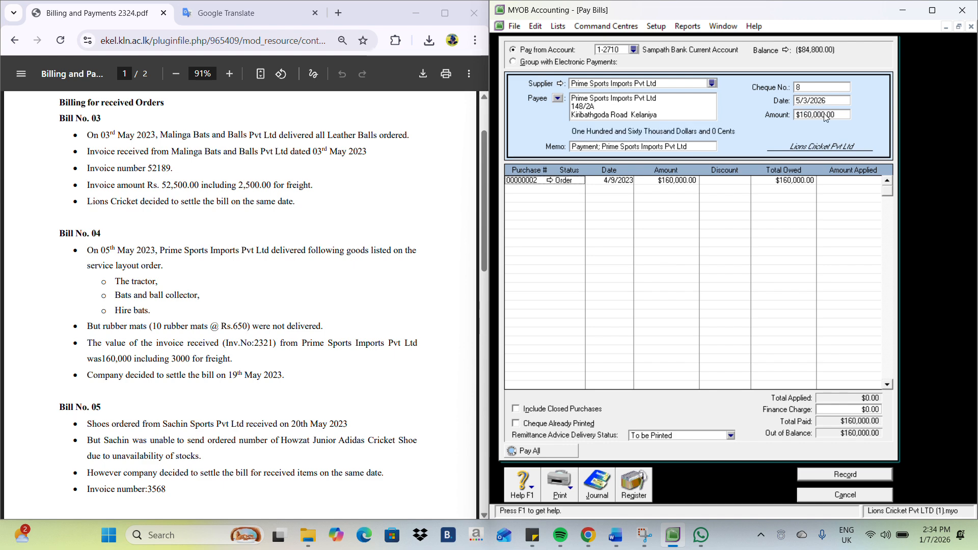
Enter 160 as the amount applied to the Prime Sports Imports order.
{"action": "left_click", "coordinate": [839, 181]}
{"action": "type", "text": "160"}
{"action": "key", "text": "Tab"}
{"action": "key", "text": "Tab"}
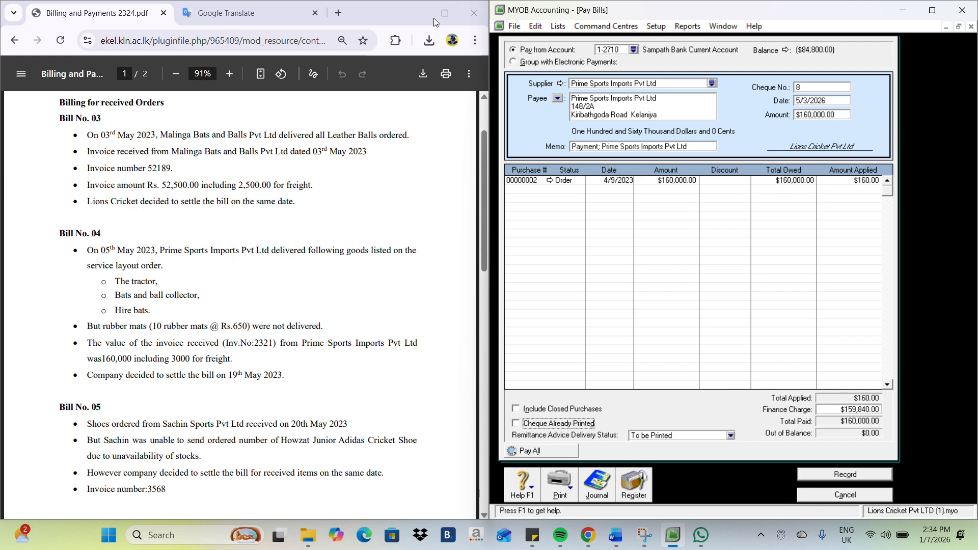
{"action": "left_click", "coordinate": [416, 30]}
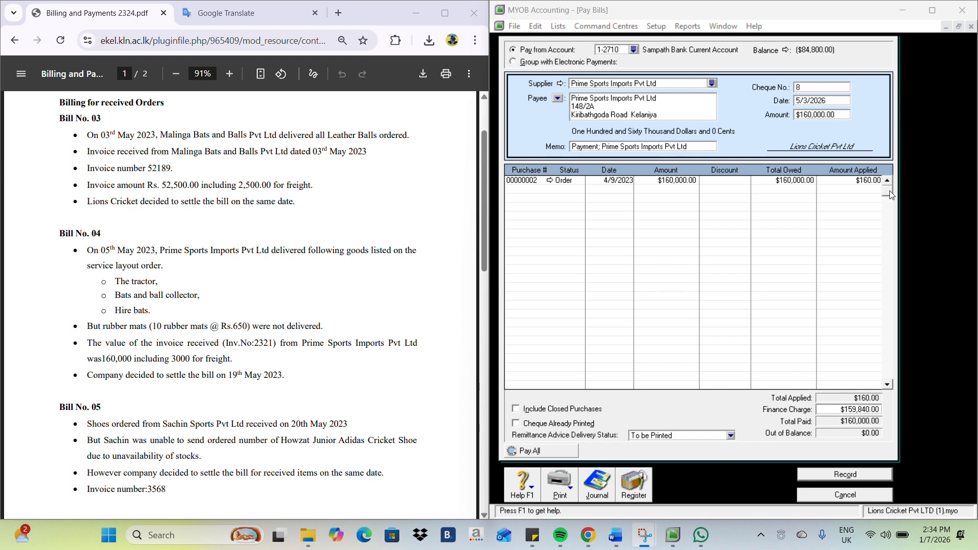
Replace the amount applied to the Prime Sports Imports order with 160,000.
{"action": "left_click", "coordinate": [879, 181]}
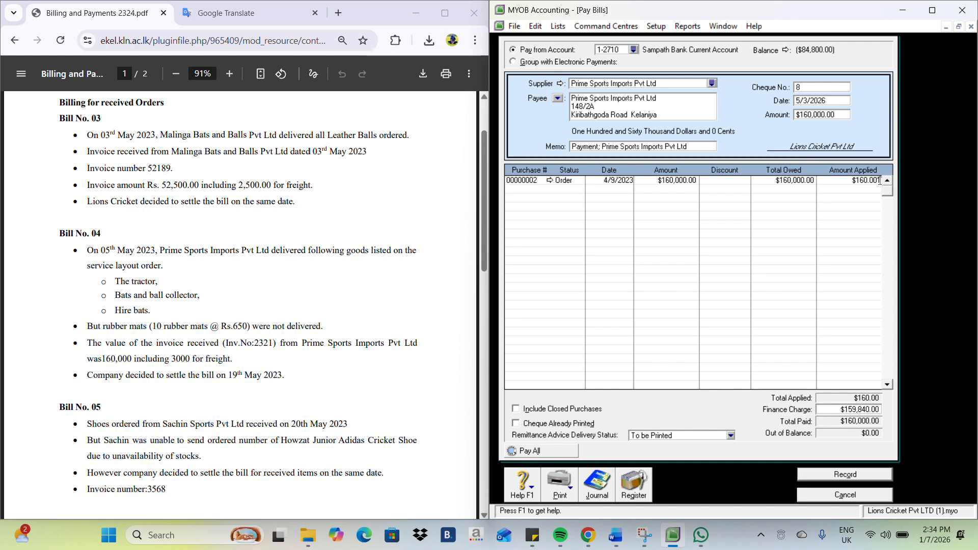
{"action": "key", "text": "BackSpace"}
{"action": "key", "text": "BackSpace"}
{"action": "key", "text": "BackSpace"}
{"action": "key", "text": "BackSpace"}
{"action": "key", "text": "BackSpace"}
{"action": "key", "text": "BackSpace"}
{"action": "key", "text": "BackSpace"}
{"action": "type", "text": "160,000"}
{"action": "key", "text": "Tab"}
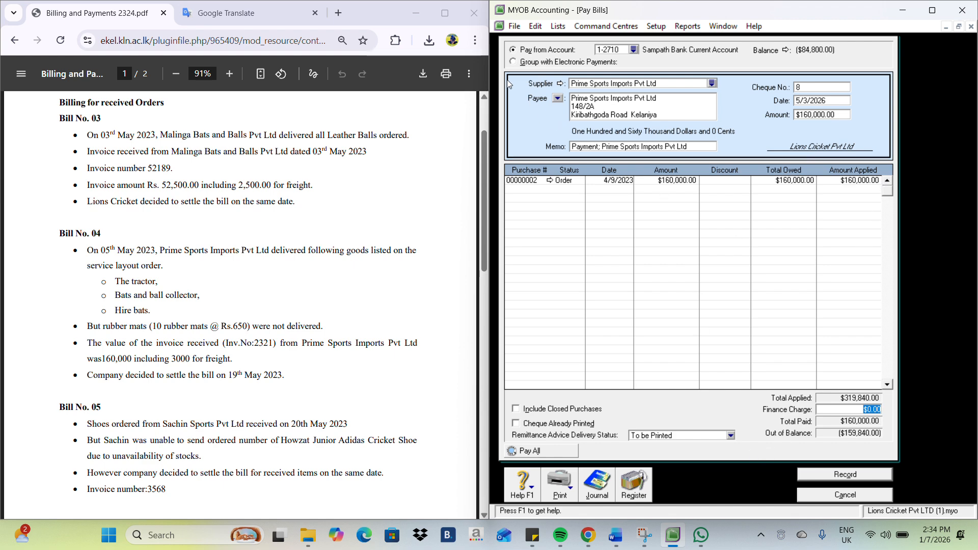
{"action": "left_click", "coordinate": [415, 24]}
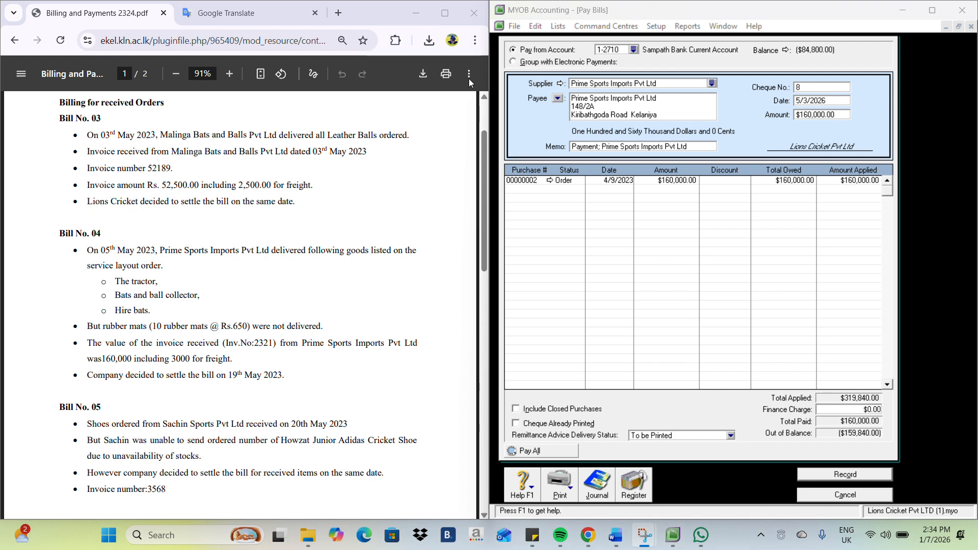
Cancel the payment without recording it and save the Prime Sports Imports order again, accepting the credit limit notice.
{"action": "left_click", "coordinate": [838, 495]}
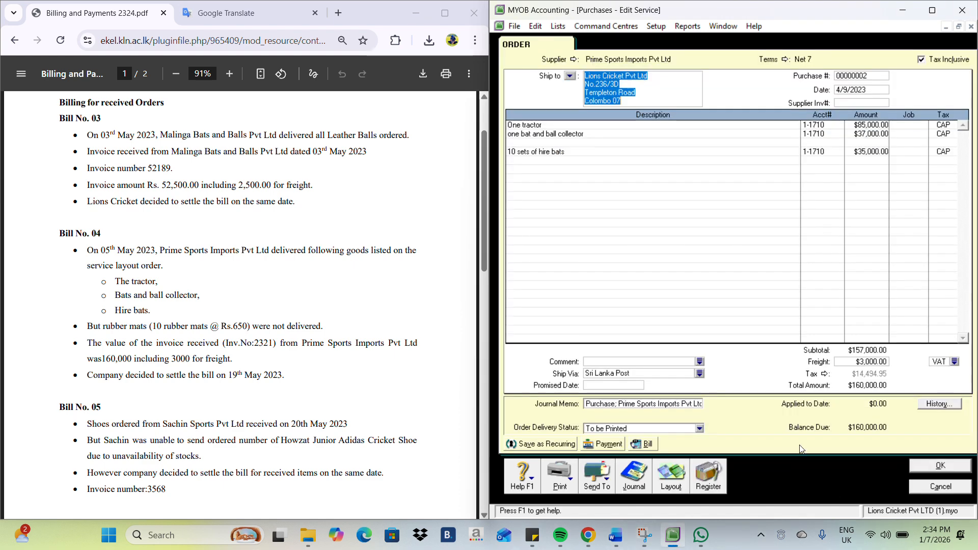
{"action": "left_click", "coordinate": [953, 470]}
{"action": "left_click", "coordinate": [685, 310]}
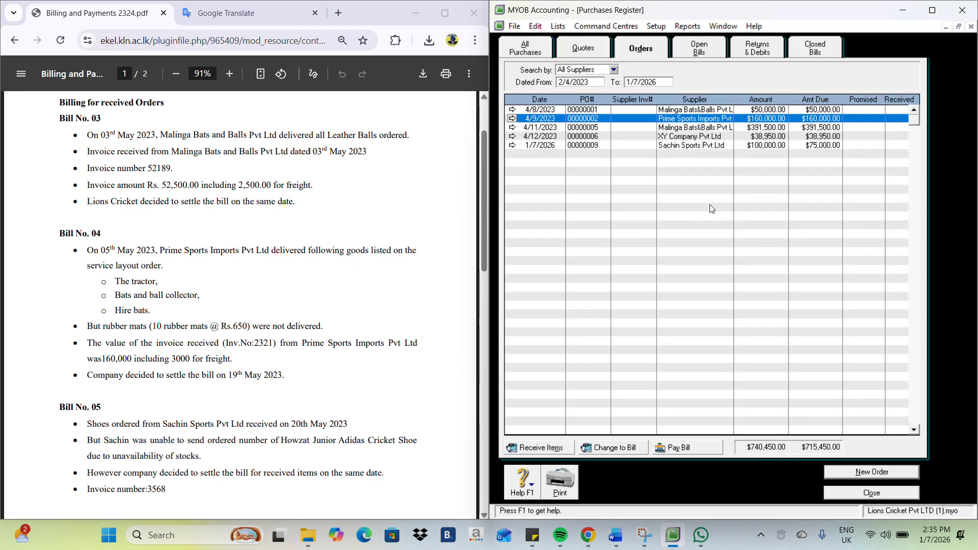
{"action": "left_click", "coordinate": [415, 29]}
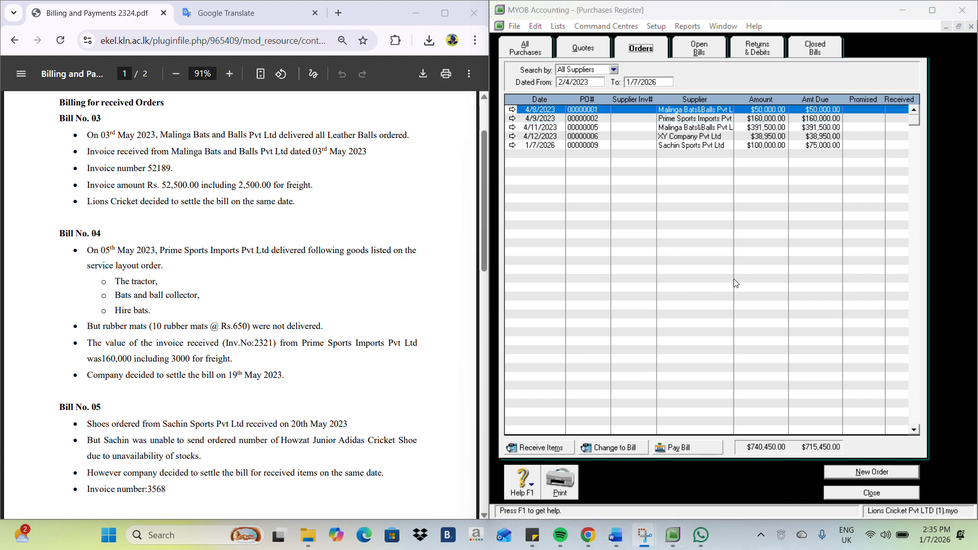
Examine the quotes, orders and full purchase lists in the purchases register.
{"action": "left_click", "coordinate": [591, 53]}
{"action": "left_click", "coordinate": [545, 51]}
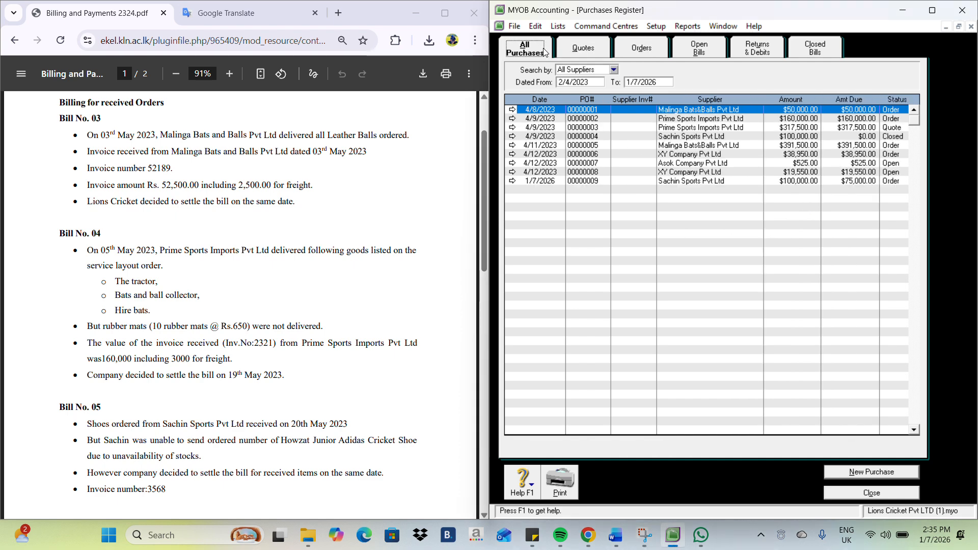
{"action": "left_click", "coordinate": [576, 56]}
{"action": "left_click", "coordinate": [640, 53]}
{"action": "left_click", "coordinate": [605, 49]}
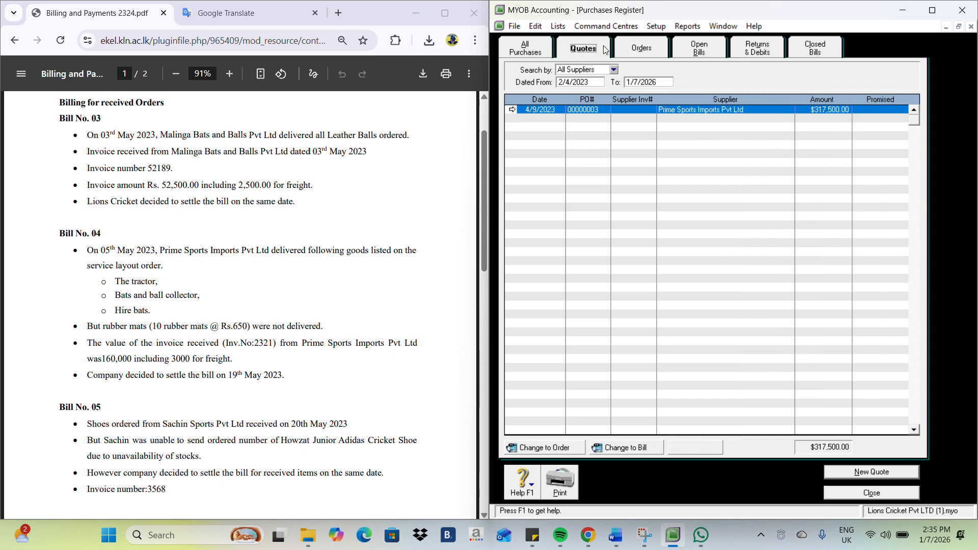
{"action": "left_click", "coordinate": [525, 49]}
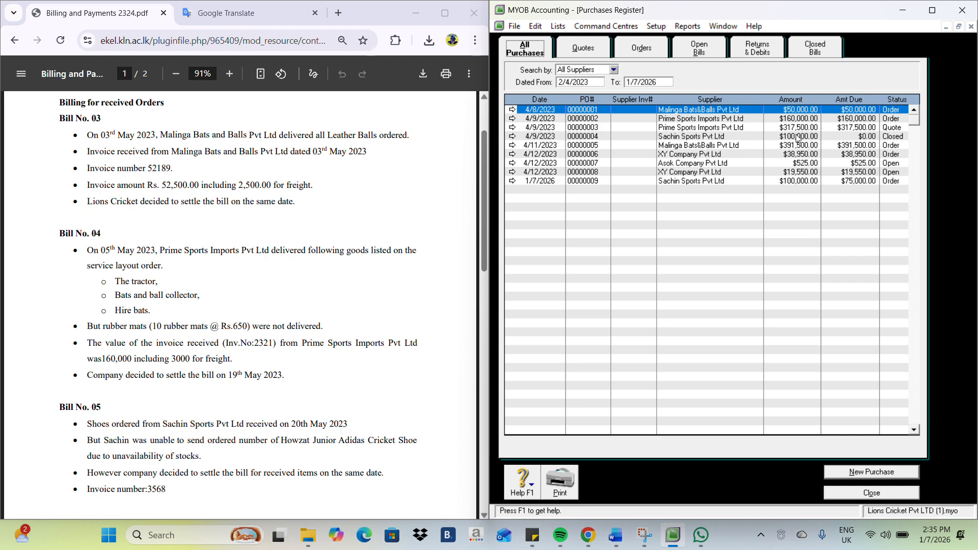
{"action": "left_click", "coordinate": [642, 47]}
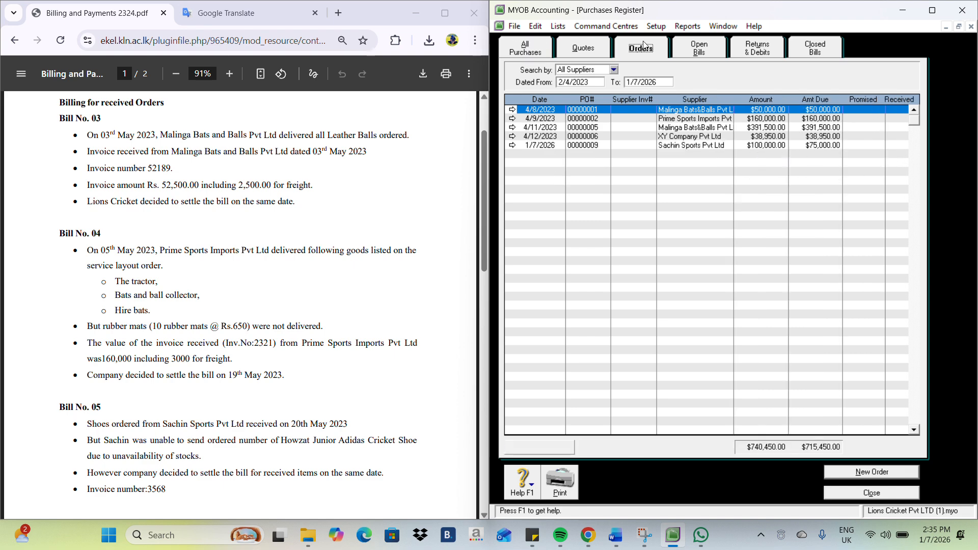
{"action": "left_click", "coordinate": [583, 48]}
{"action": "left_click", "coordinate": [525, 49]}
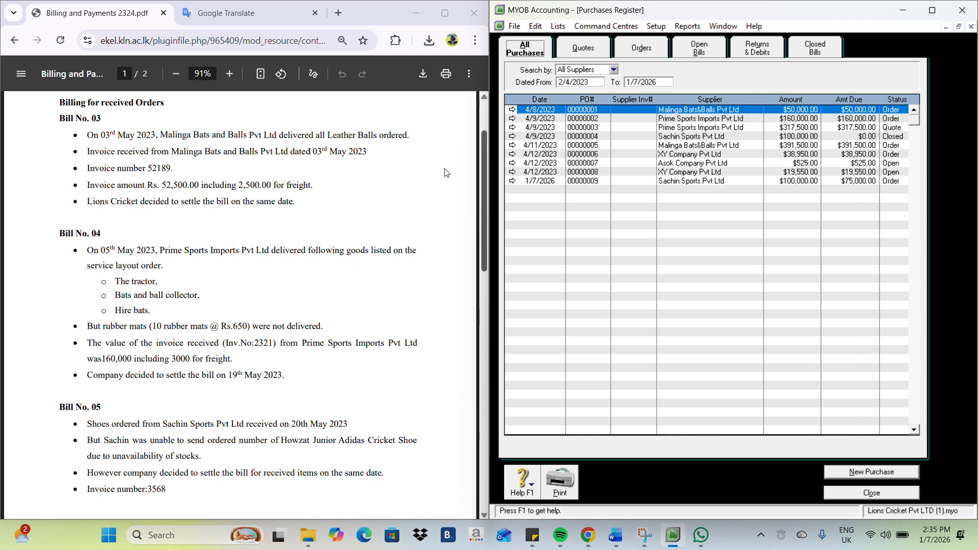
Read the Bill No. 05 instructions about the Sachin Sports Pvt Ltd shoes in the PDF.
{"action": "scroll", "coordinate": [224, 320], "scroll_direction": "down", "scroll_amount": 5}
{"action": "scroll", "coordinate": [224, 320], "scroll_direction": "up", "scroll_amount": 4}
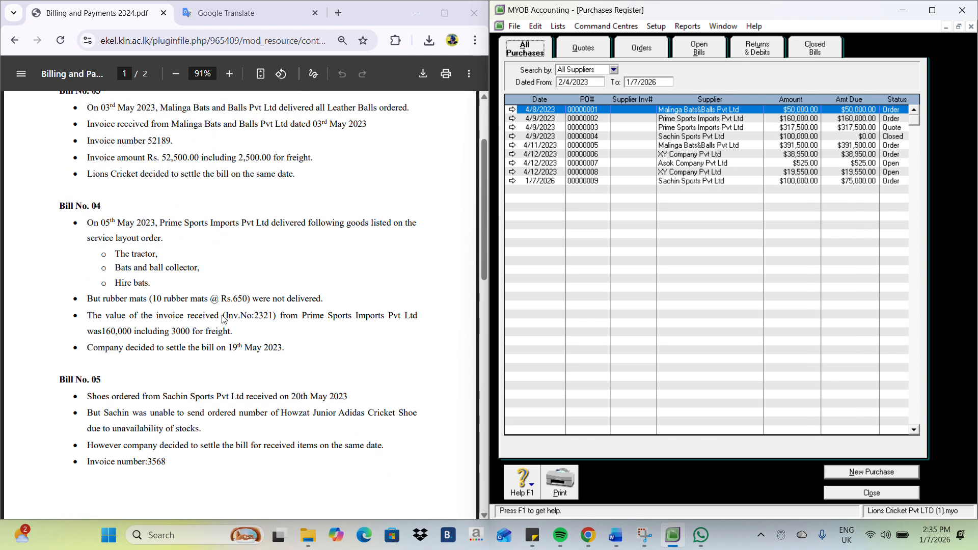
{"action": "scroll", "coordinate": [213, 300], "scroll_direction": "down", "scroll_amount": 3}
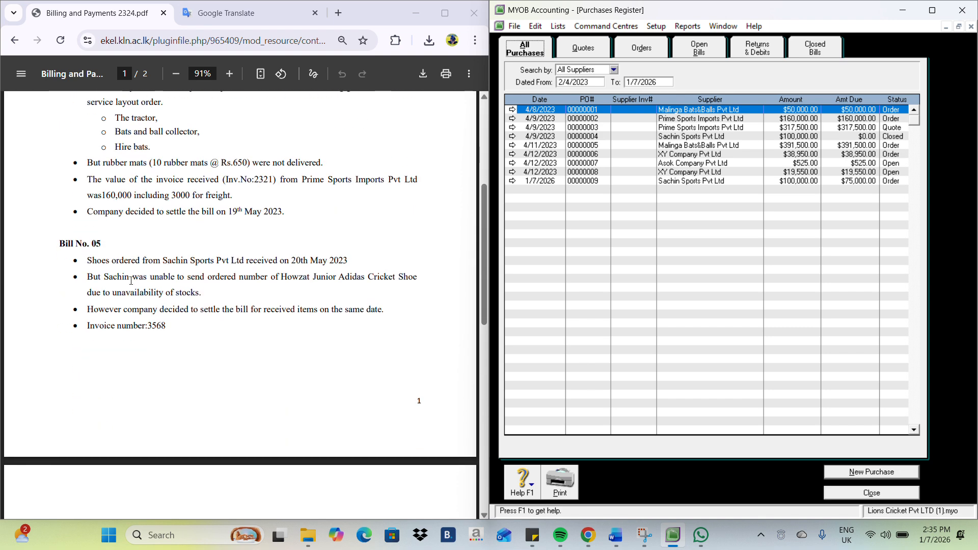
{"action": "left_click_drag", "start_coordinate": [486, 174], "coordinate": [482, 174]}
Check the closed bills, orders and quotes for the Sachin Sports Pvt Ltd purchase, and close the register.
{"action": "left_click", "coordinate": [678, 138]}
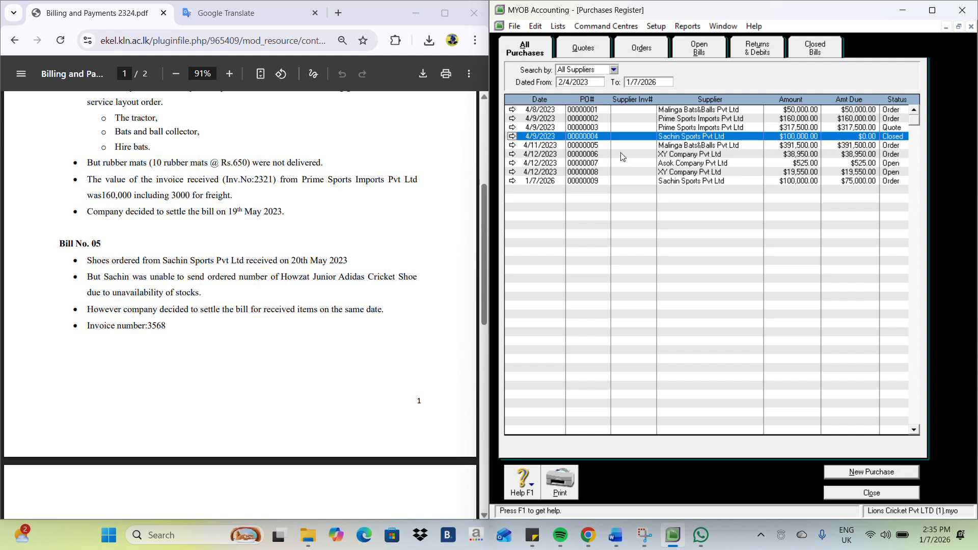
{"action": "left_click", "coordinate": [812, 56]}
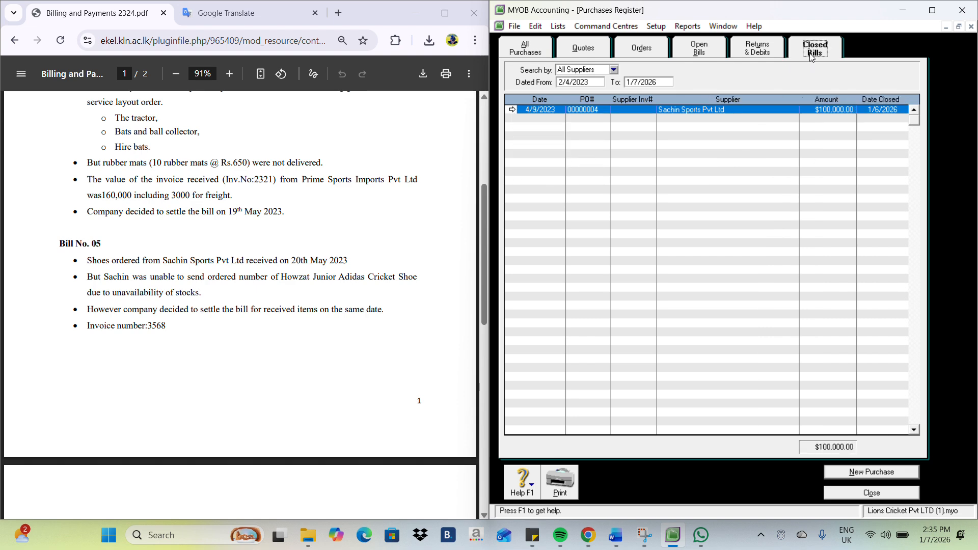
{"action": "left_click", "coordinate": [625, 54]}
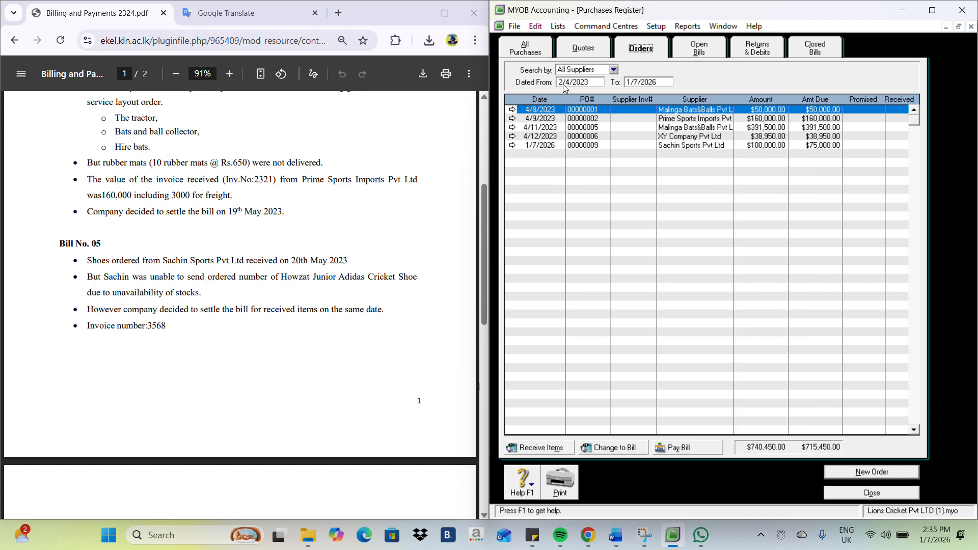
{"action": "left_click", "coordinate": [589, 57]}
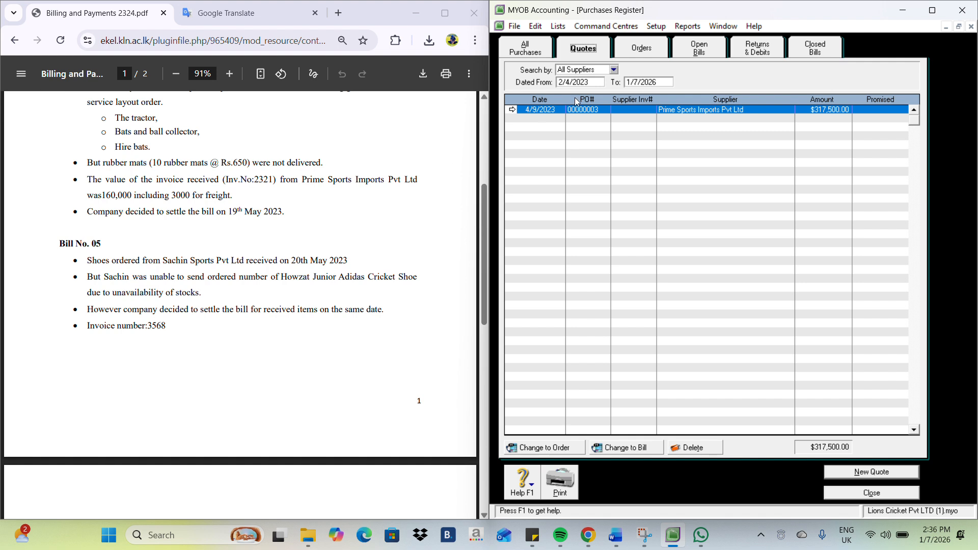
{"action": "left_click", "coordinate": [836, 491]}
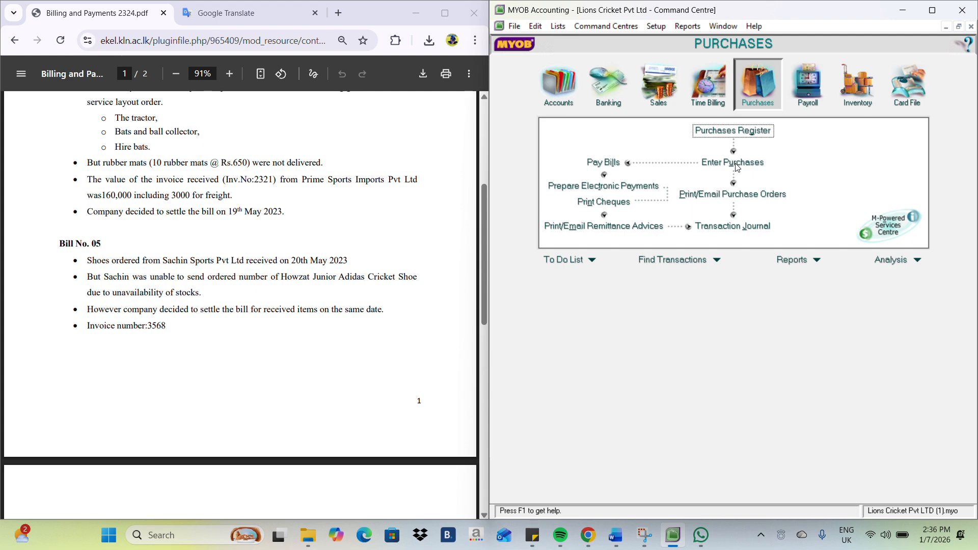
Reopen the purchases register and open the closed Sachin Sports Pvt Ltd bill dated 4/9/2023 from all purchases.
{"action": "left_click", "coordinate": [741, 132]}
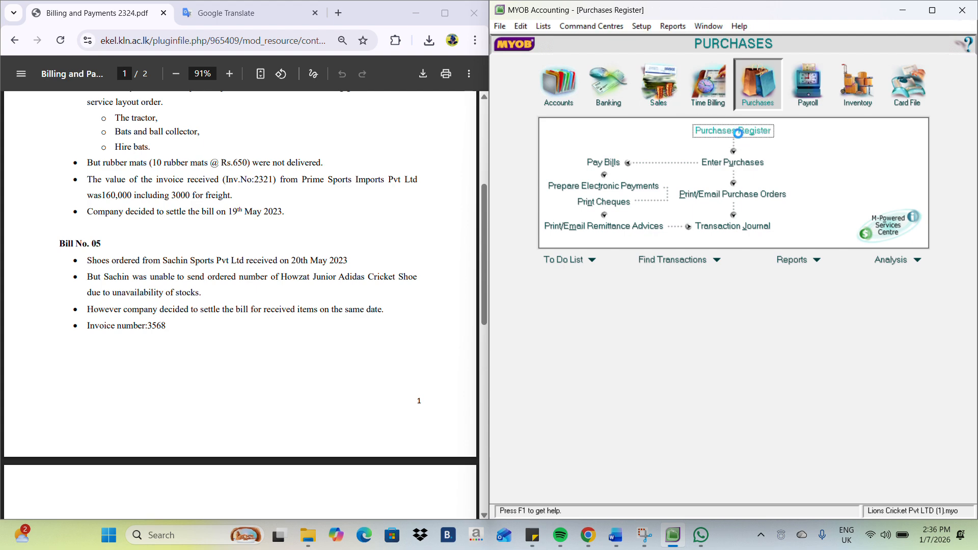
{"action": "left_click", "coordinate": [637, 51]}
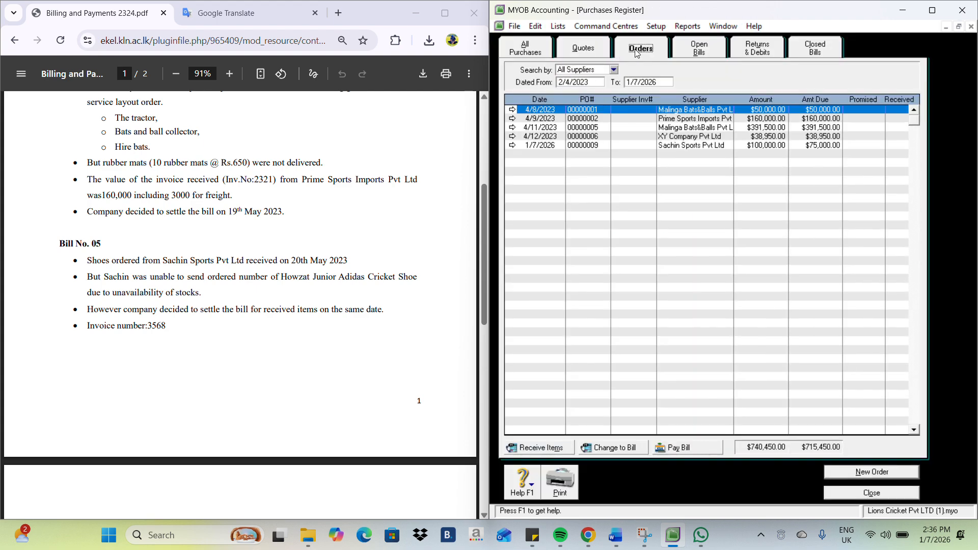
{"action": "left_click", "coordinate": [578, 59]}
{"action": "left_click", "coordinate": [522, 56]}
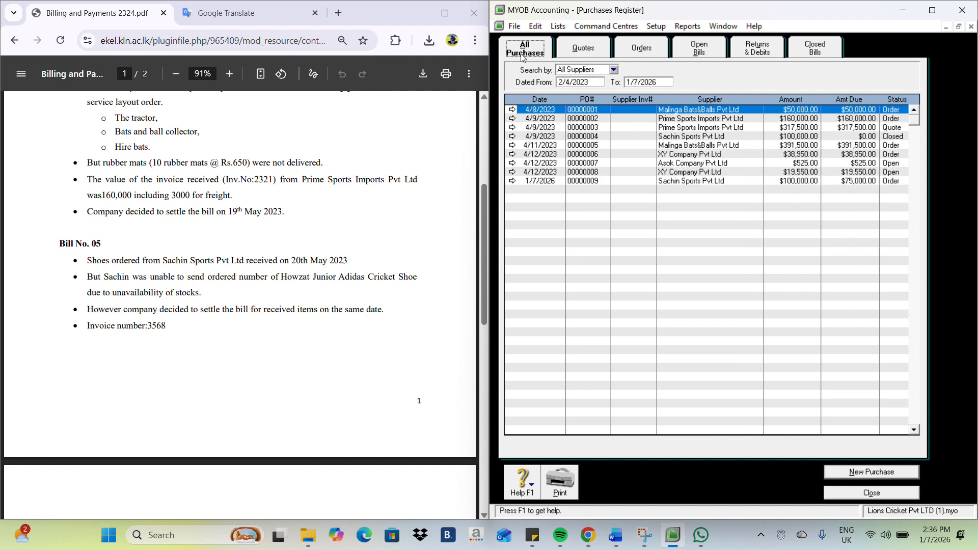
{"action": "left_click", "coordinate": [667, 137]}
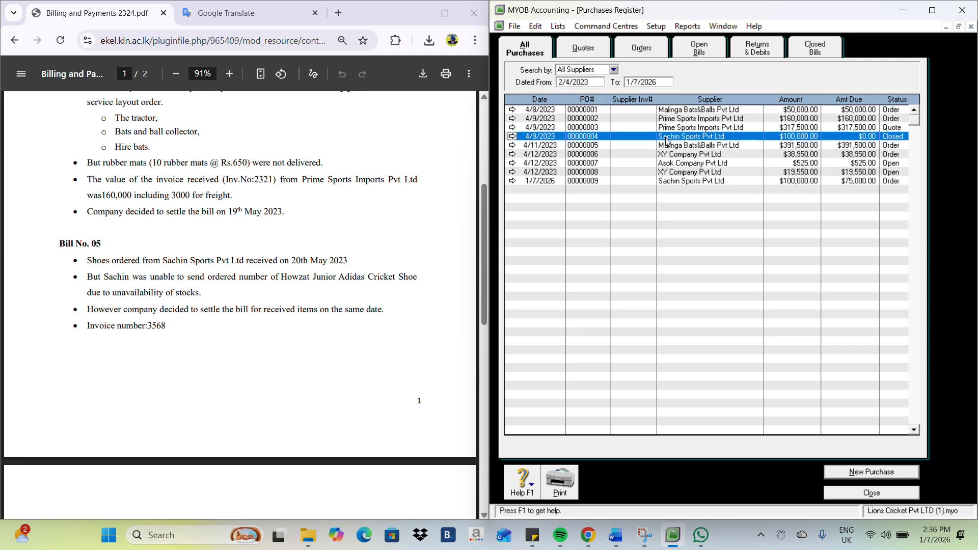
{"action": "double_click", "coordinate": [561, 138]}
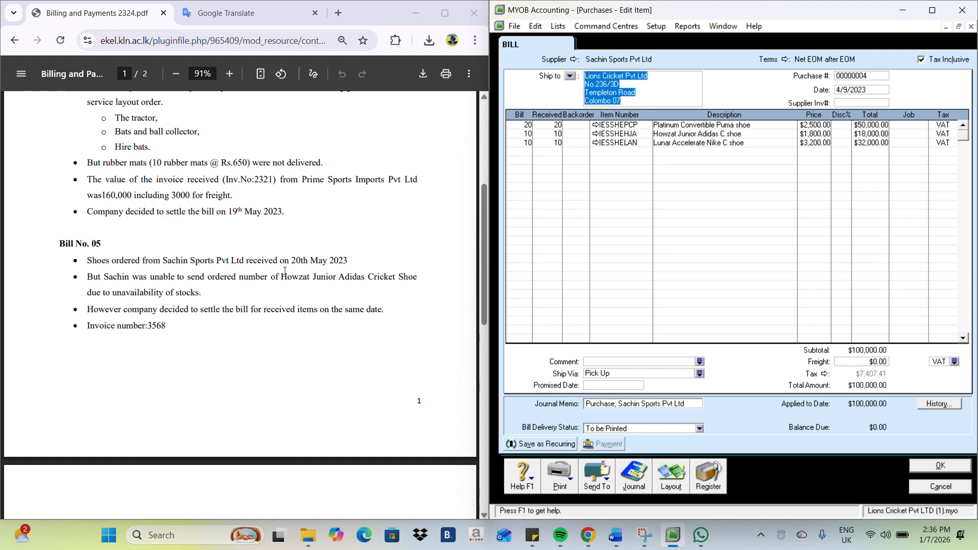
Clear the billed quantity of the Howzat Junior Adidas C shoe line on the Sachin Sports bill.
{"action": "left_click", "coordinate": [518, 125]}
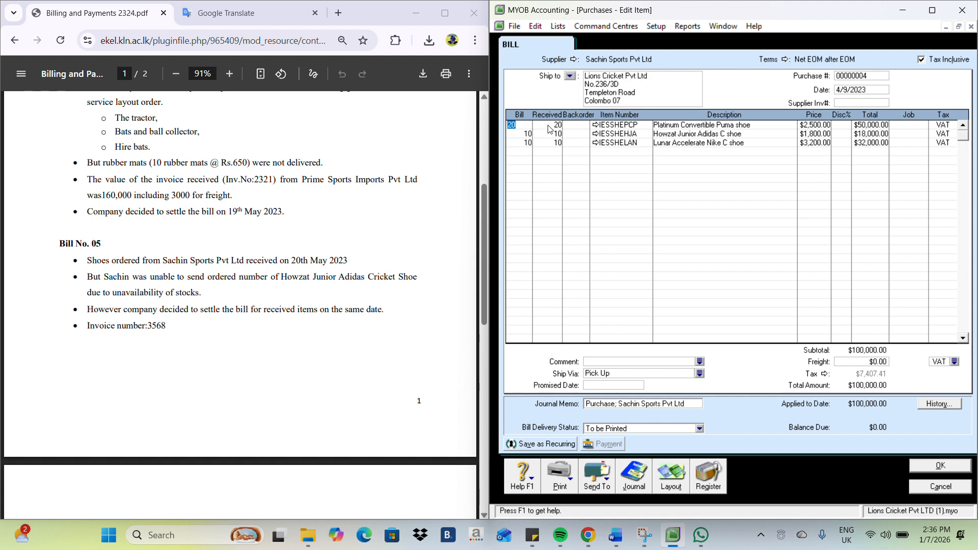
{"action": "key", "text": "Tab"}
{"action": "left_click", "coordinate": [421, 25]}
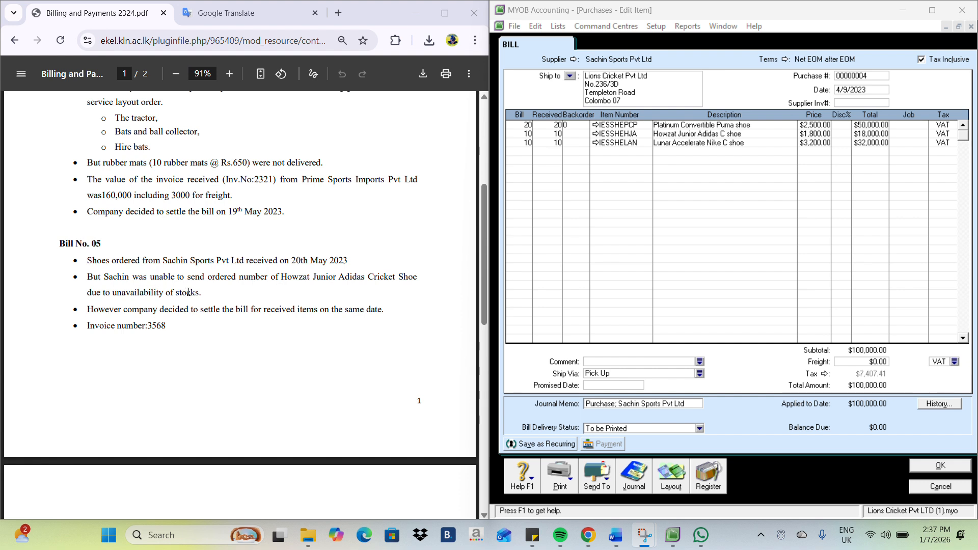
{"action": "left_click", "coordinate": [523, 134]}
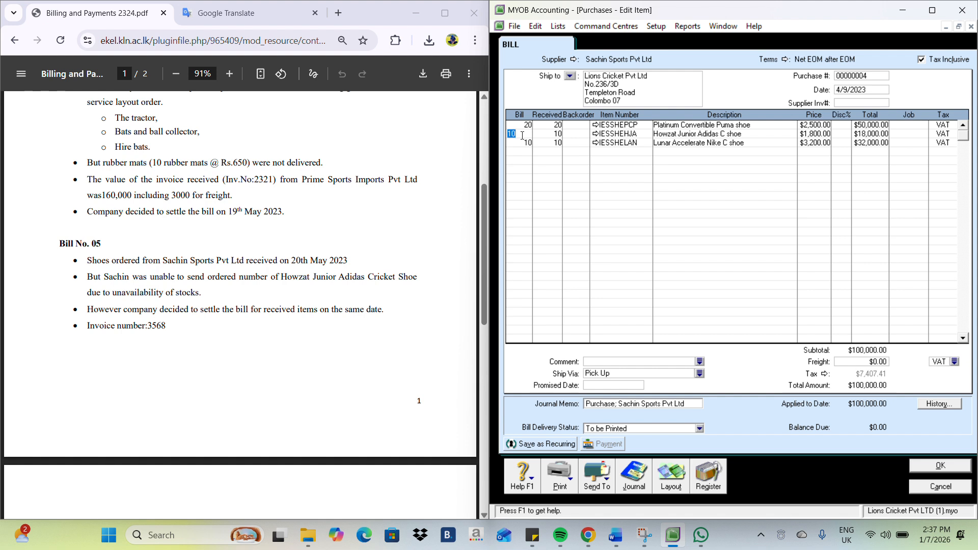
{"action": "key", "text": "BackSpace"}
{"action": "key", "text": "Tab"}
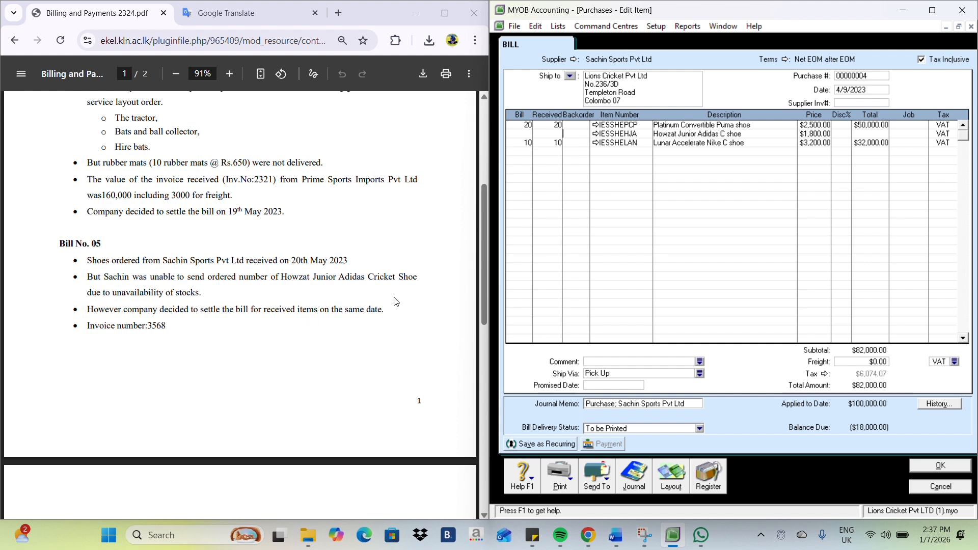
{"action": "left_click", "coordinate": [420, 23]}
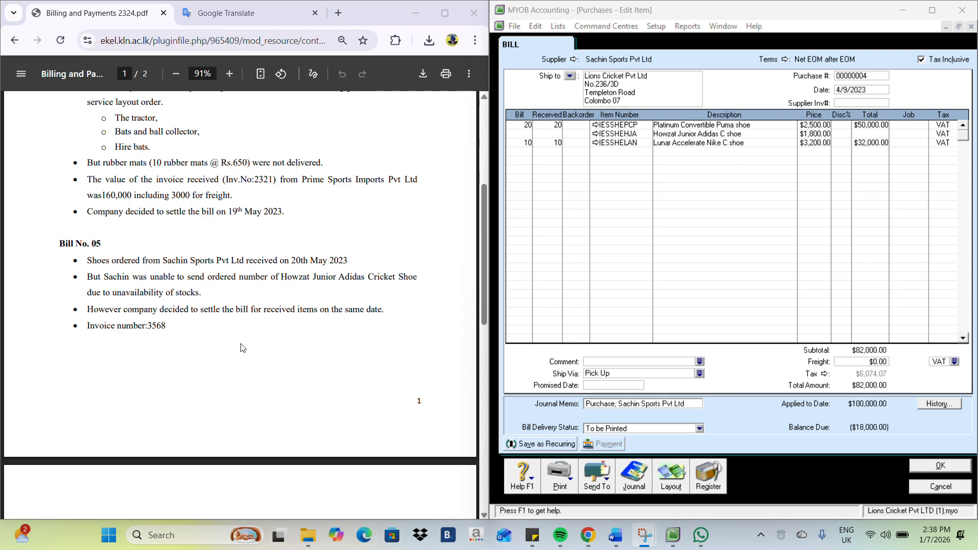
Enter 3568 as the supplier invoice number on the Sachin Sports bill.
{"action": "left_click", "coordinate": [849, 103]}
{"action": "type", "text": "3"}
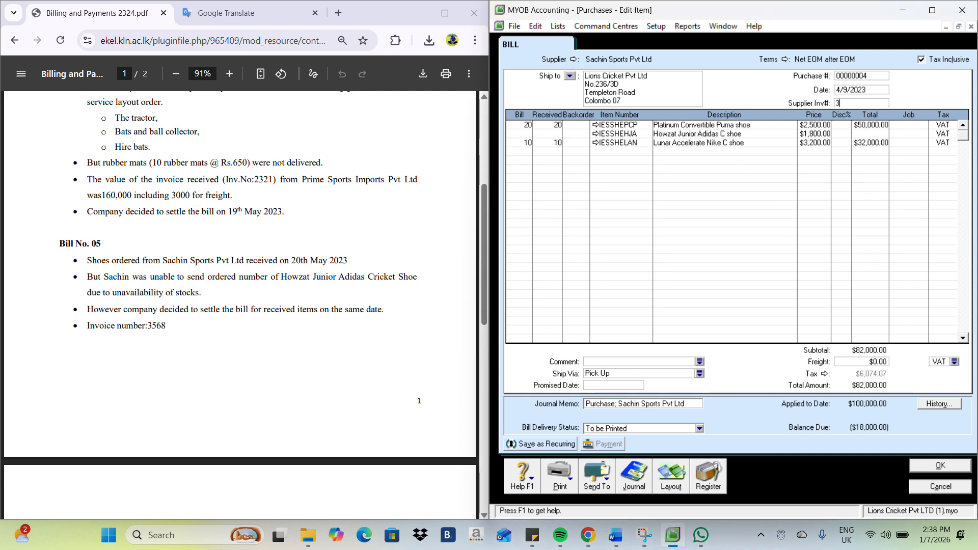
{"action": "type", "text": "568"}
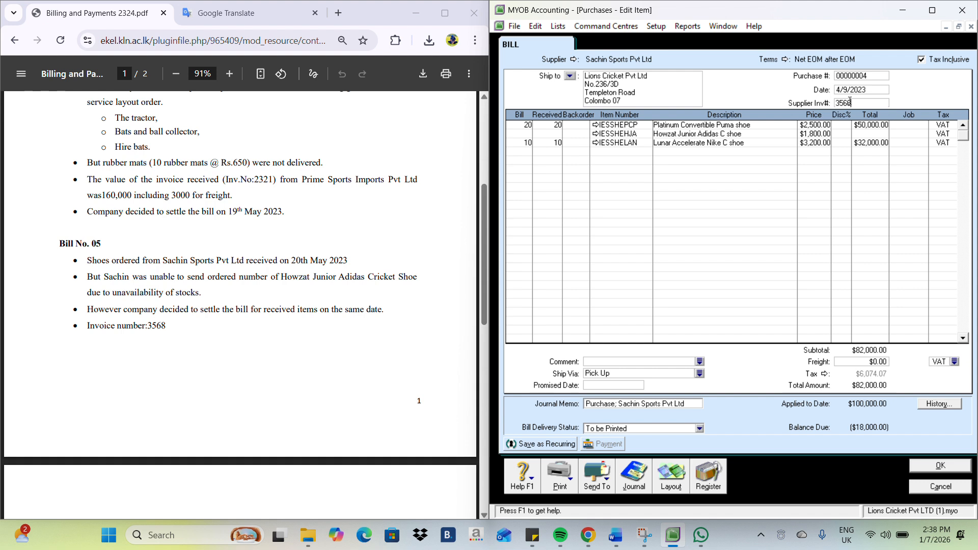